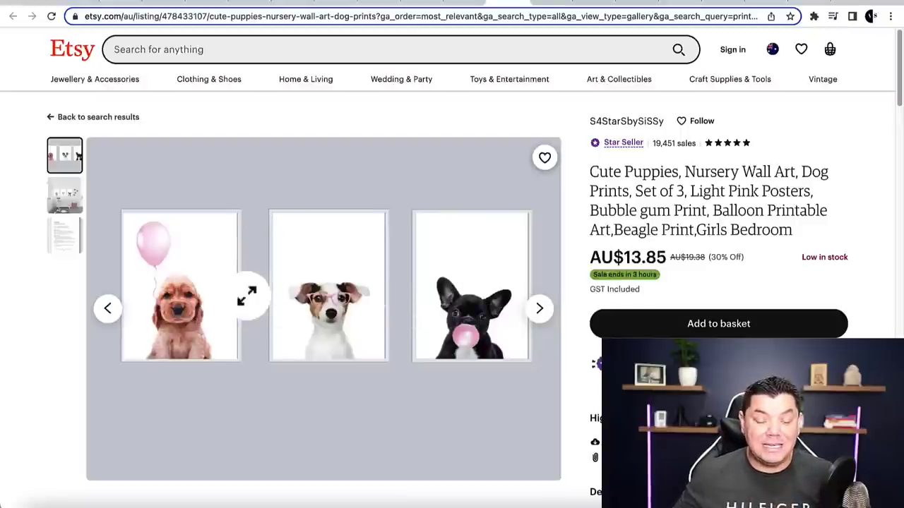
- Scroll the cat print listing and highlight, then clear, the Digital download detail
scroll(460, 295, down, 2)
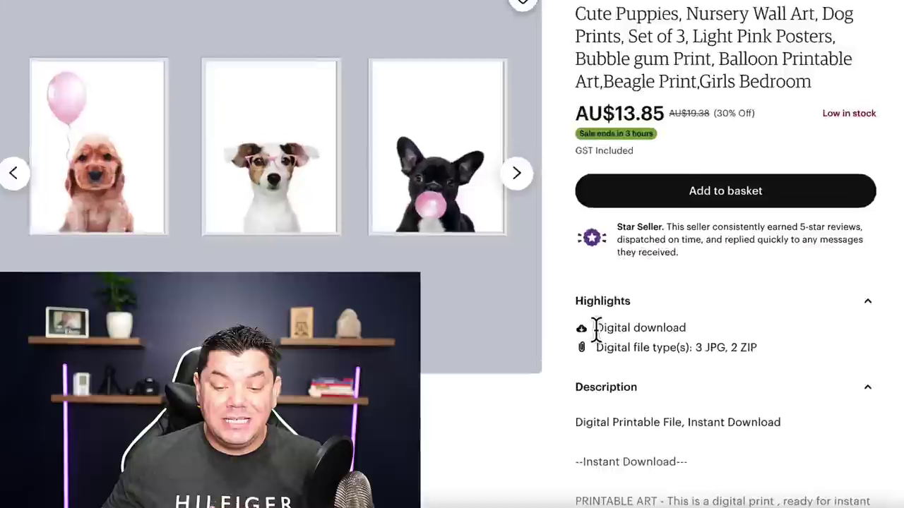
drag(608, 352, 680, 352)
click(485, 2)
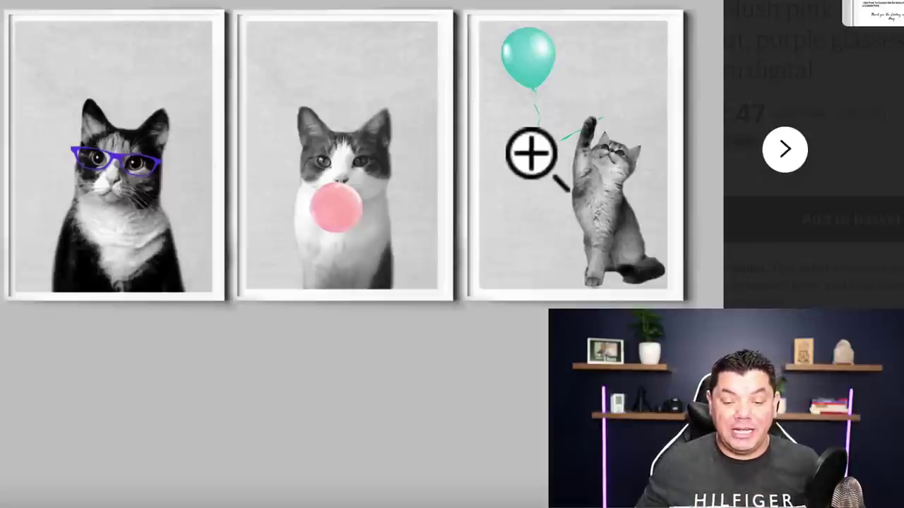
- Magnify the balloon cat print on Etsy, then nudge Canva's blue balloon up-left
click(600, 151)
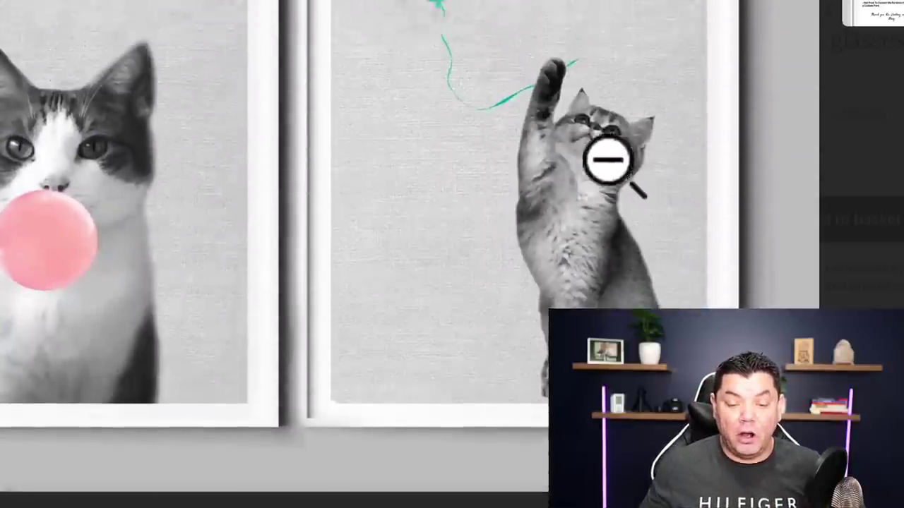
click(607, 161)
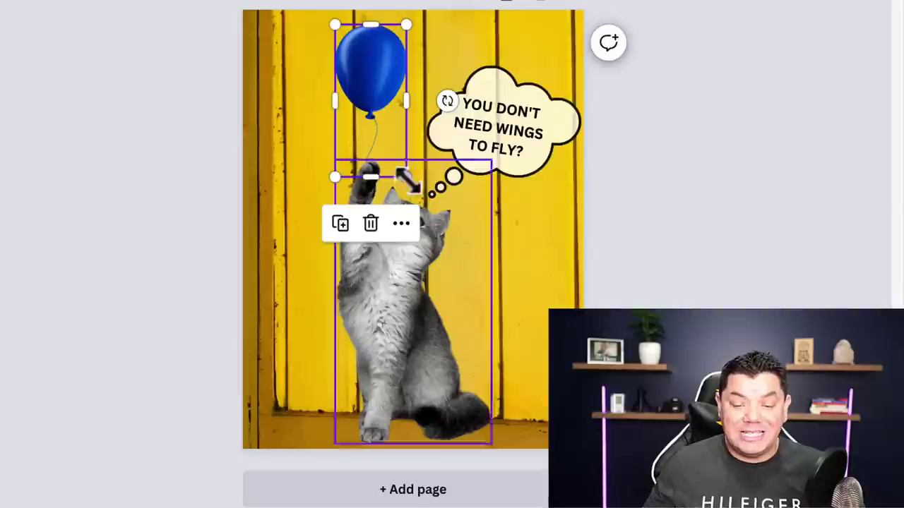
click(434, 325)
mouse_move(417, 300)
mouse_down()
mouse_move(404, 282)
mouse_move(414, 299)
mouse_up()
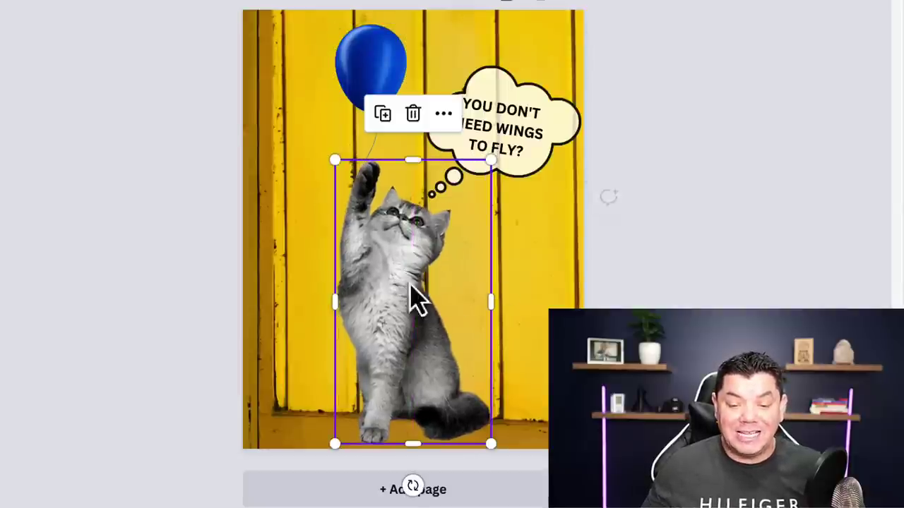
click(475, 131)
click(373, 84)
drag(373, 85, 364, 71)
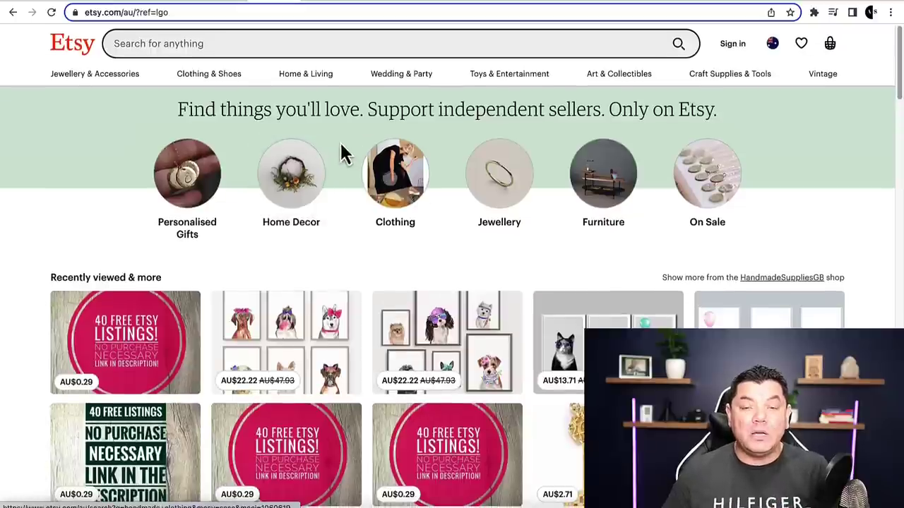
scroll(367, 162, down, 1)
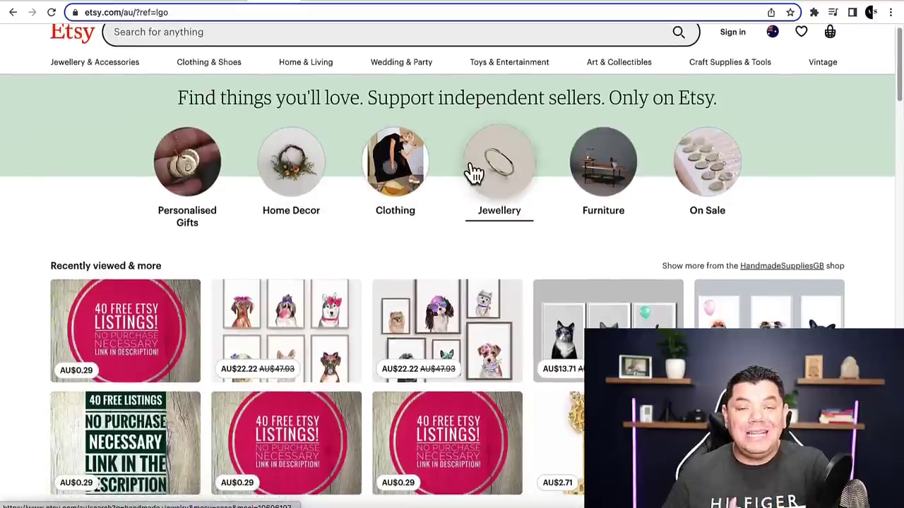
scroll(529, 168, down, 1)
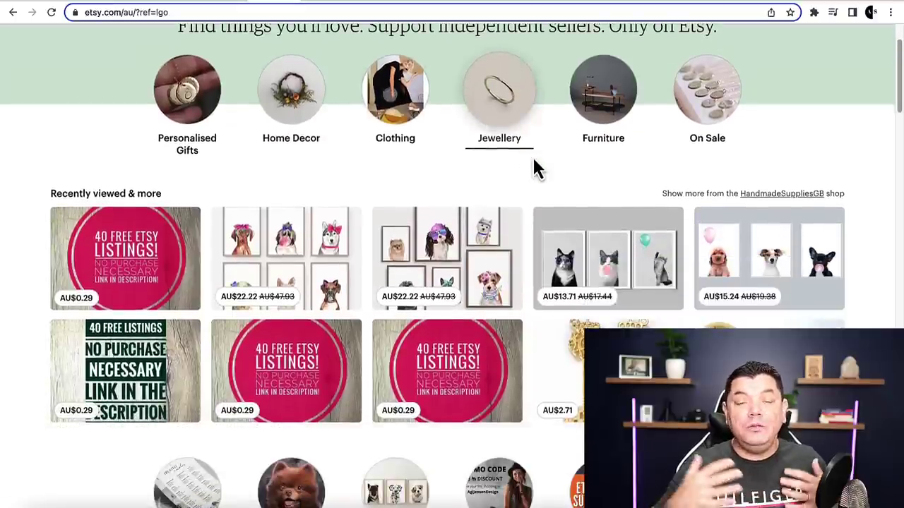
scroll(483, 170, up, 1)
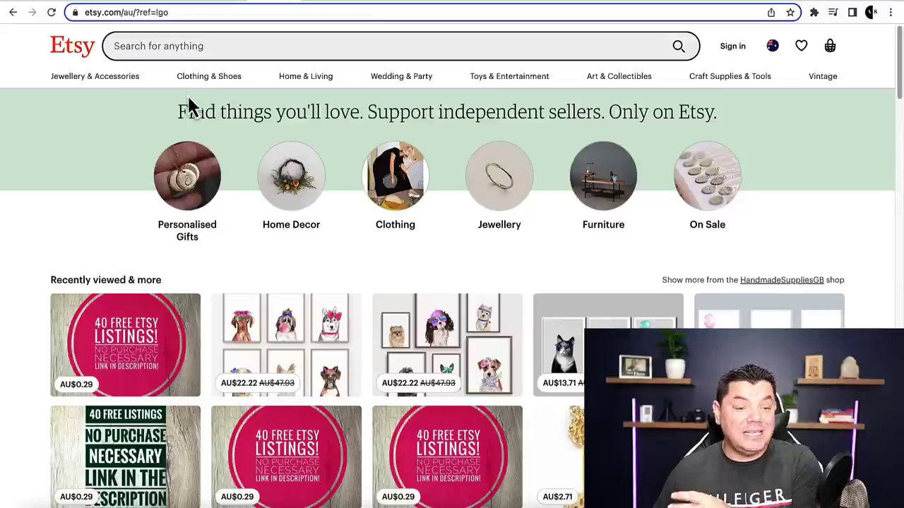
mouse_move(94, 89)
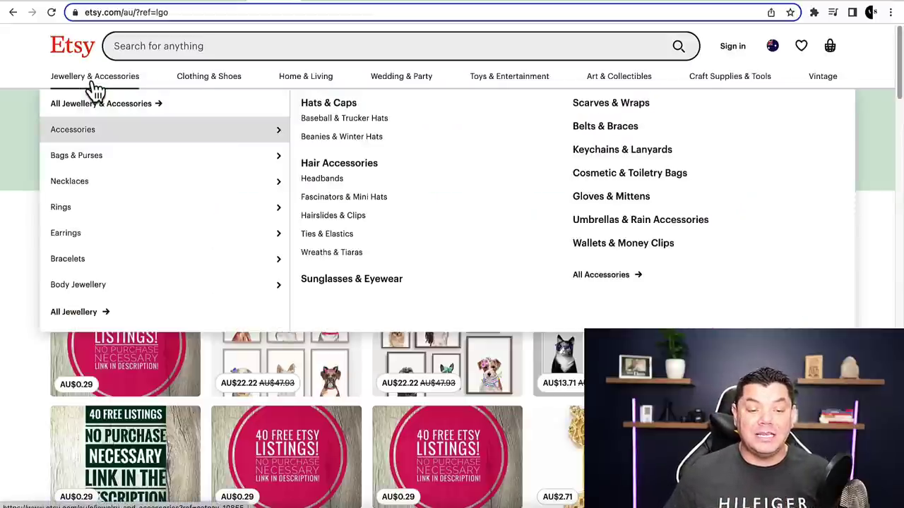
mouse_move(203, 94)
mouse_move(412, 89)
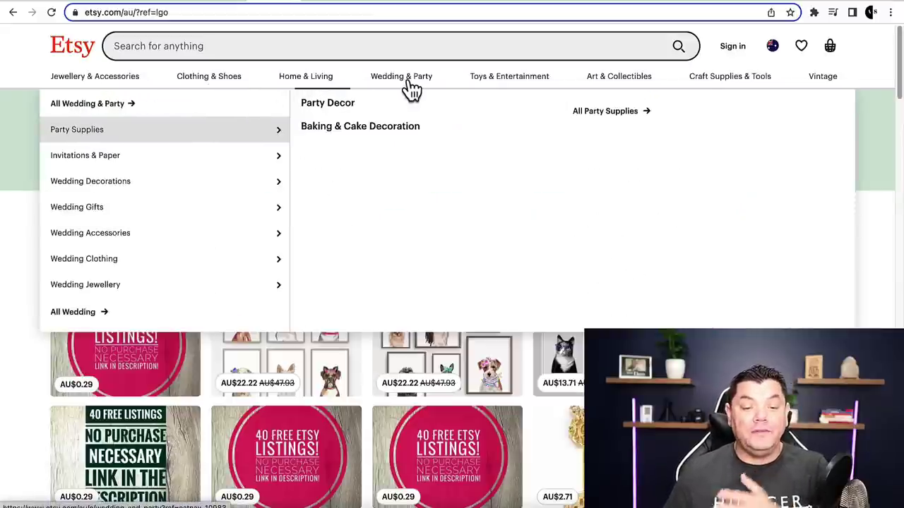
mouse_move(506, 90)
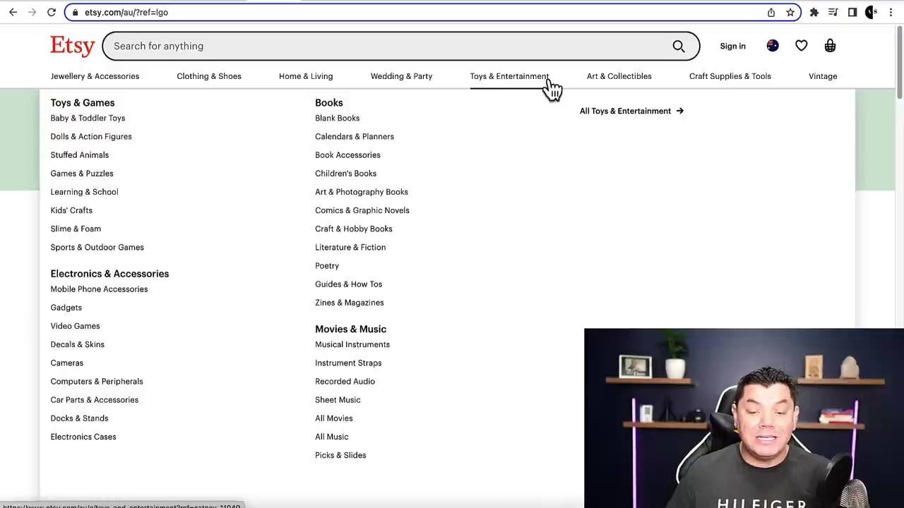
mouse_move(659, 90)
mouse_move(725, 91)
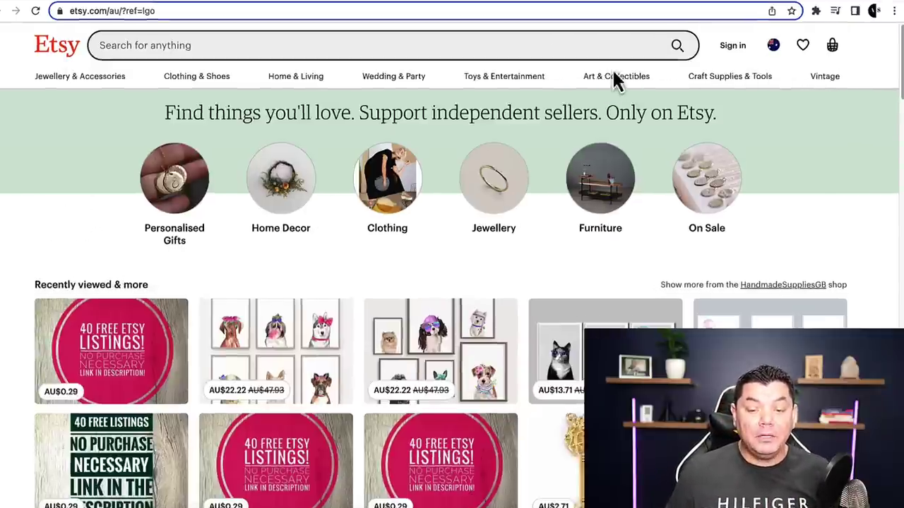
mouse_move(614, 79)
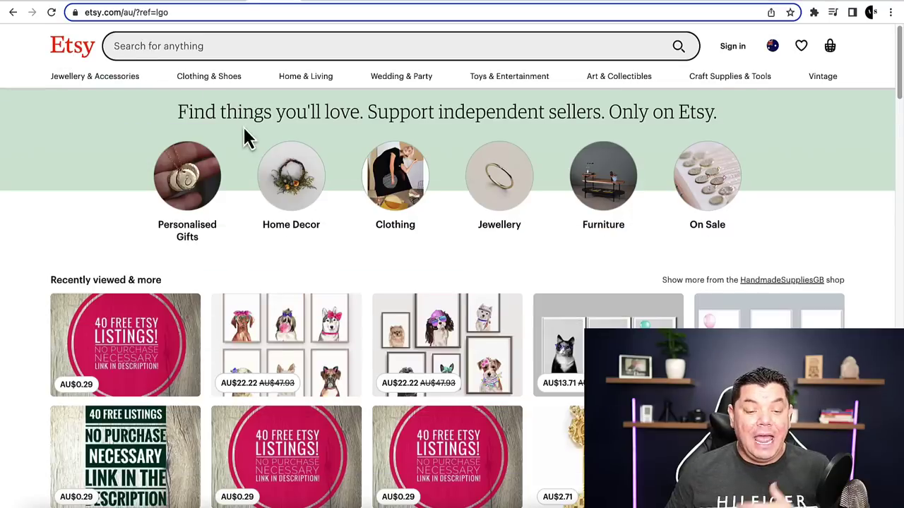
- Scroll the Etsy home page down and back up
scroll(247, 141, down, 10)
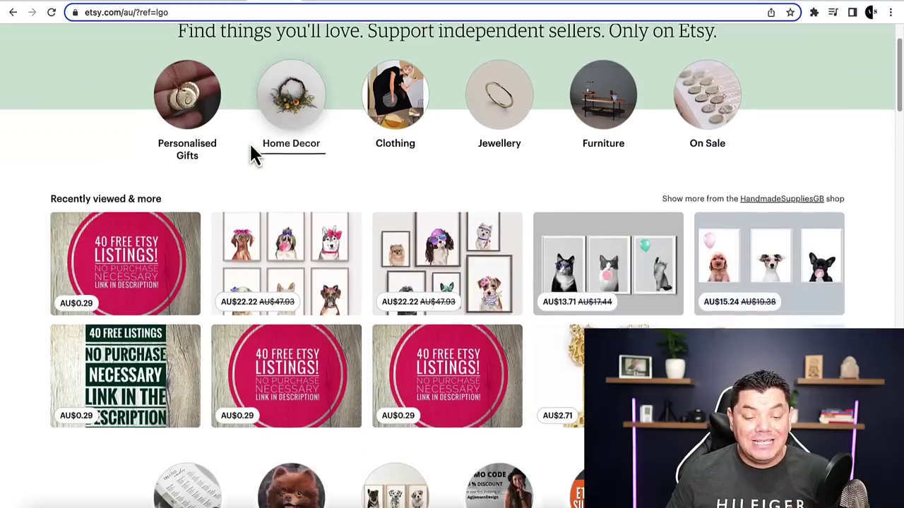
scroll(362, 185, up, 10)
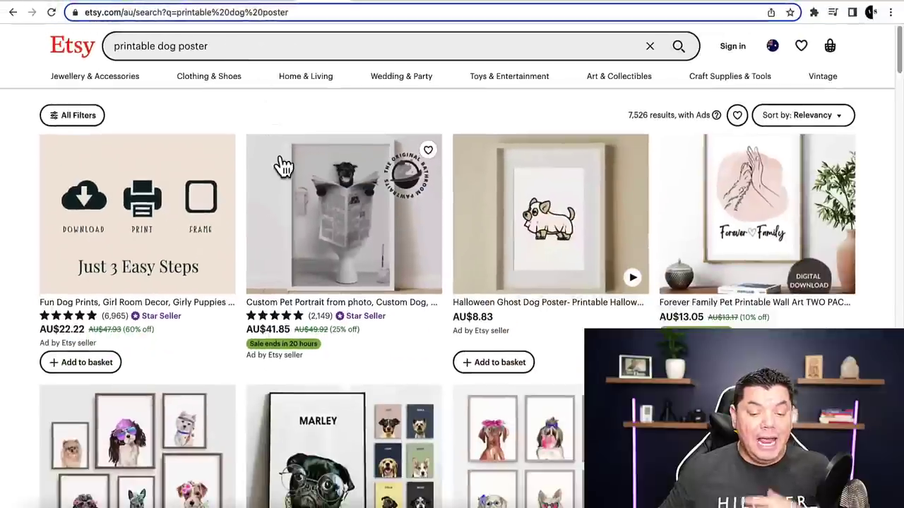
- Scroll through the printable dog poster results to the Fun Dog Prints set of 6
scroll(284, 168, down, 2)
scroll(284, 168, down, 2)
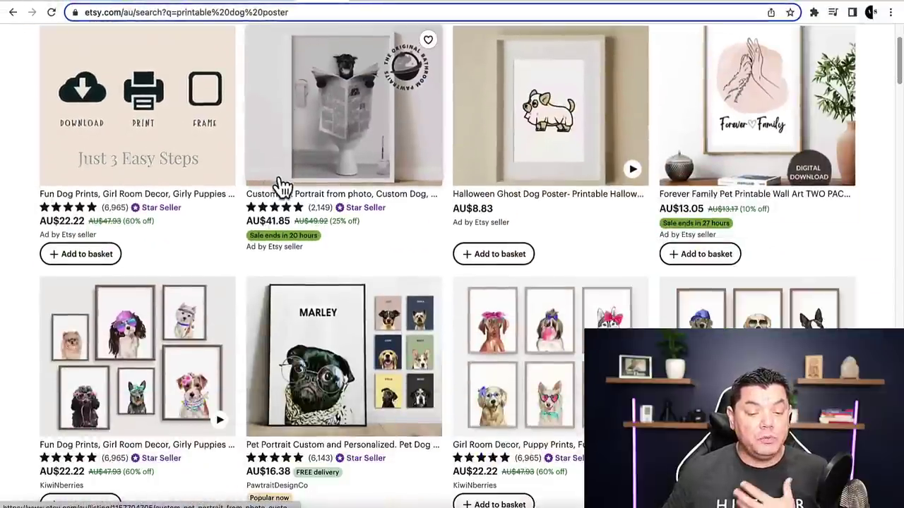
scroll(276, 212, down, 2)
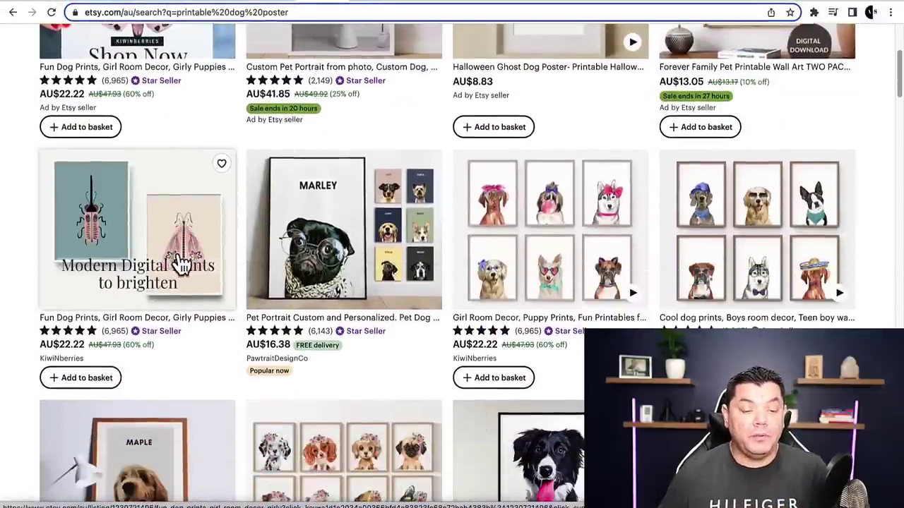
scroll(641, 211, down, 5)
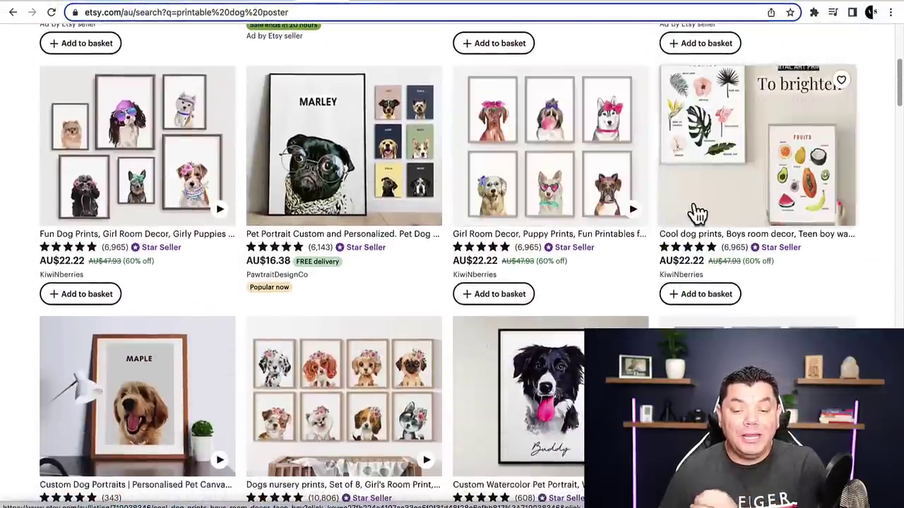
scroll(349, 187, up, 3)
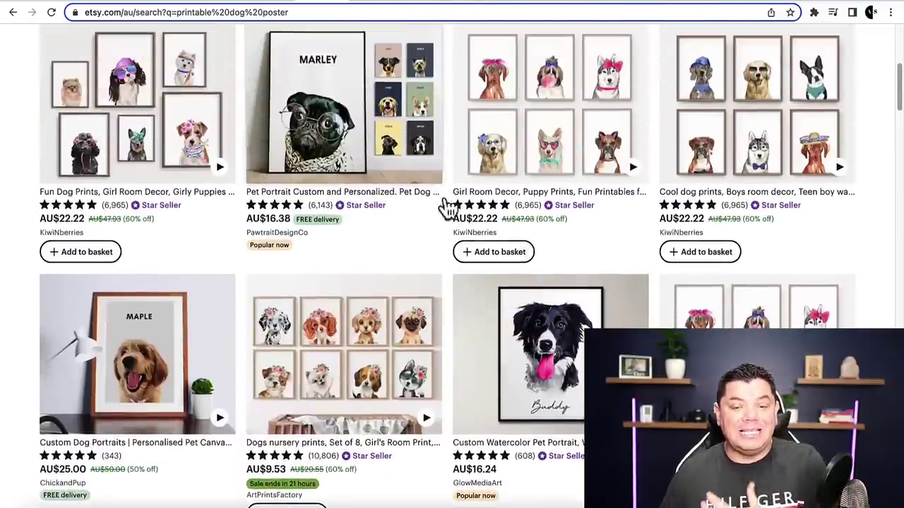
scroll(447, 196, down, 4)
scroll(447, 196, down, 5)
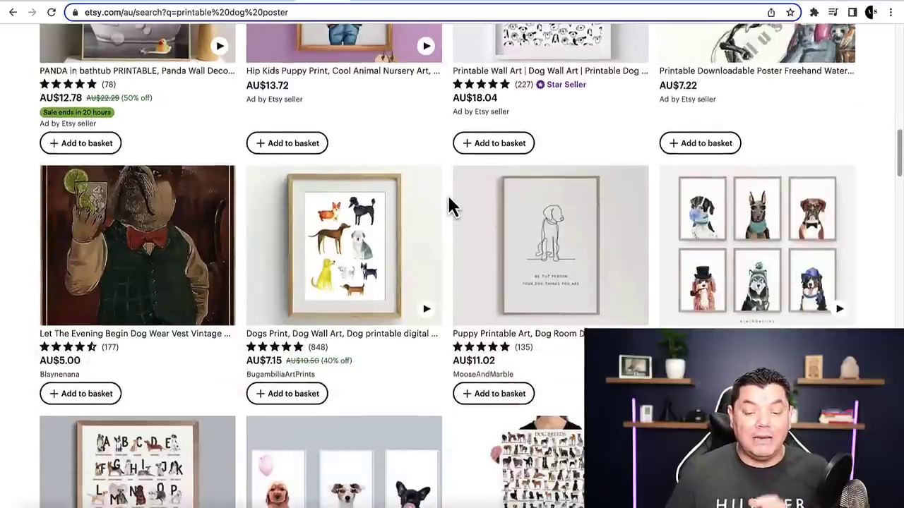
scroll(452, 205, down, 4)
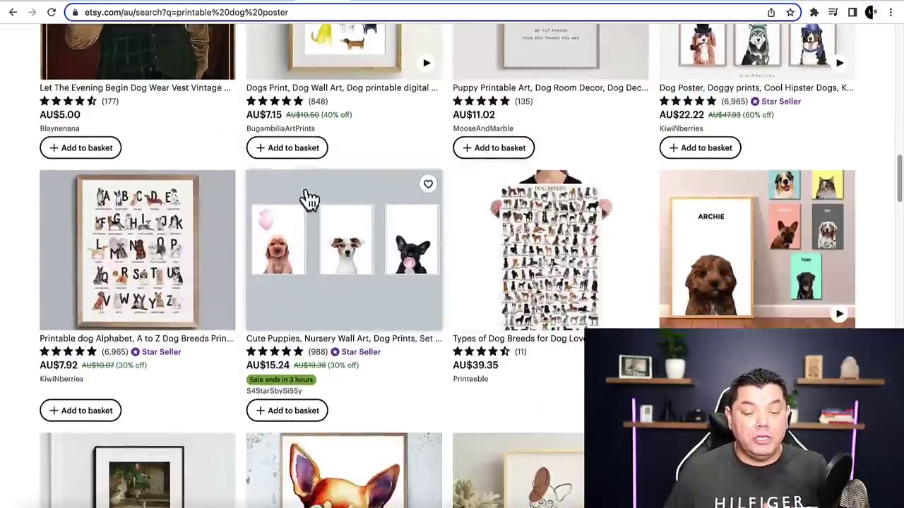
scroll(212, 210, down, 5)
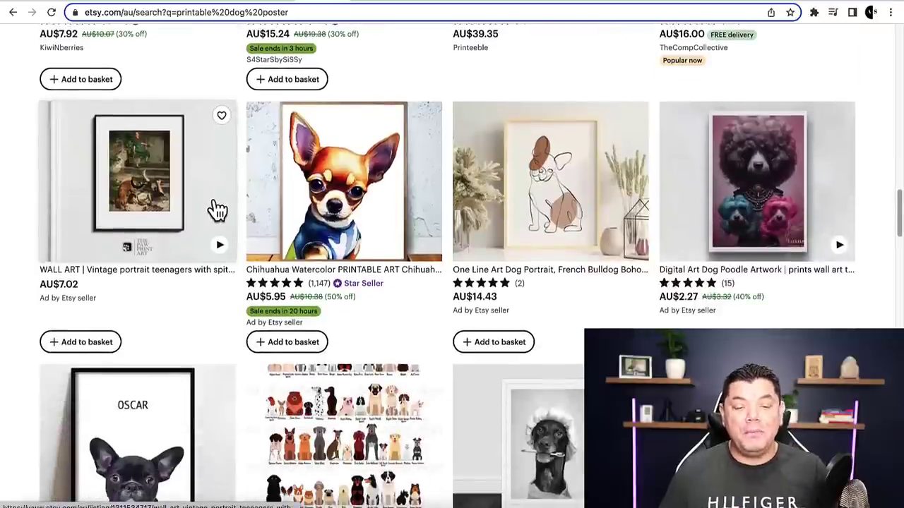
scroll(216, 209, down, 3)
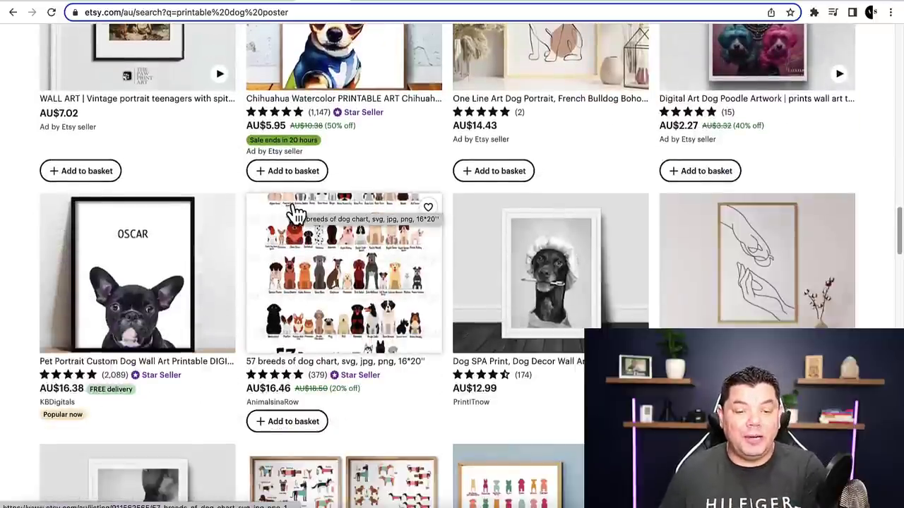
scroll(295, 212, down, 3)
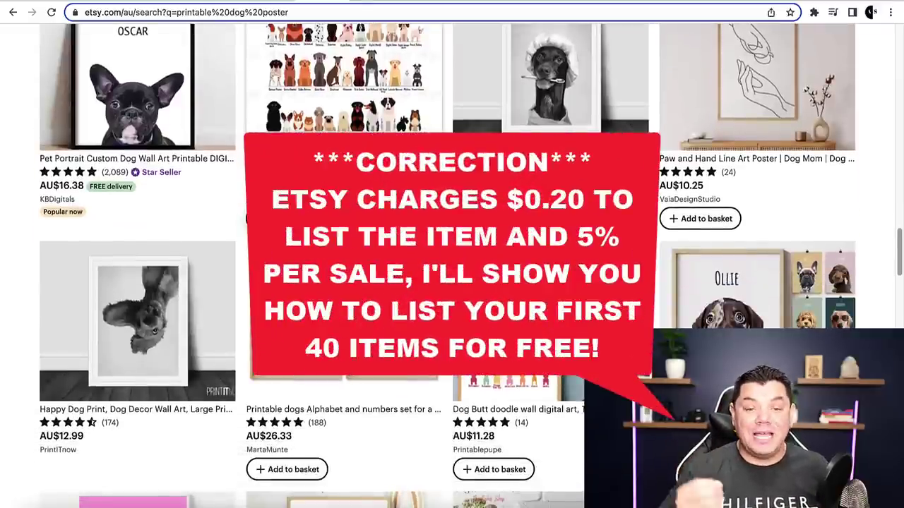
scroll(451, 282, down, 5)
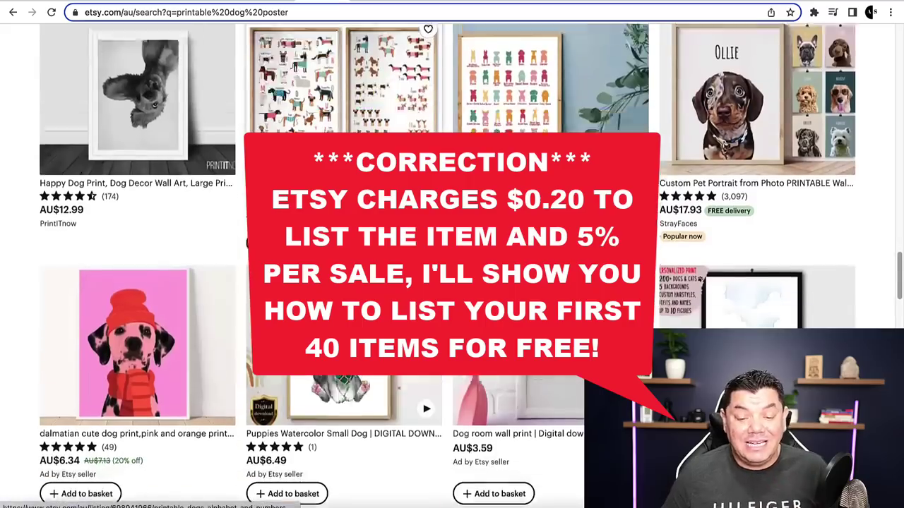
scroll(452, 282, down, 5)
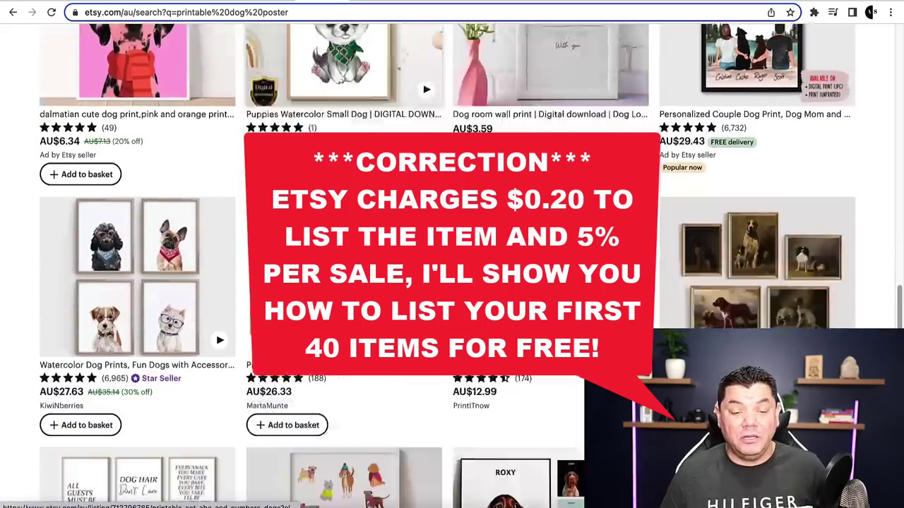
scroll(369, 212, down, 4)
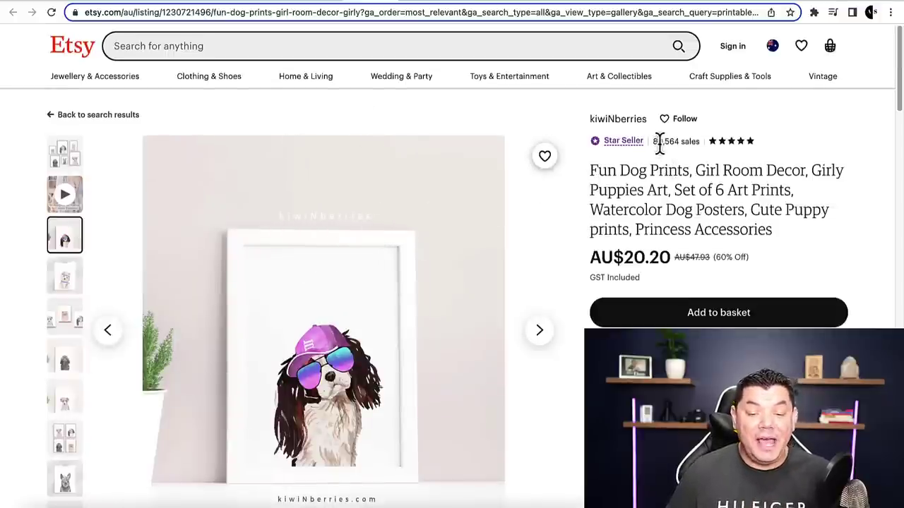
scroll(678, 144, down, 1)
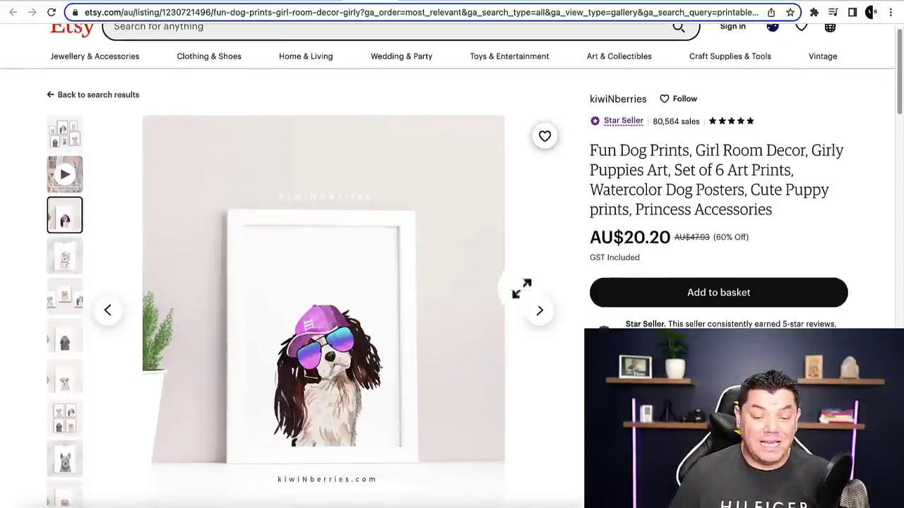
click(540, 314)
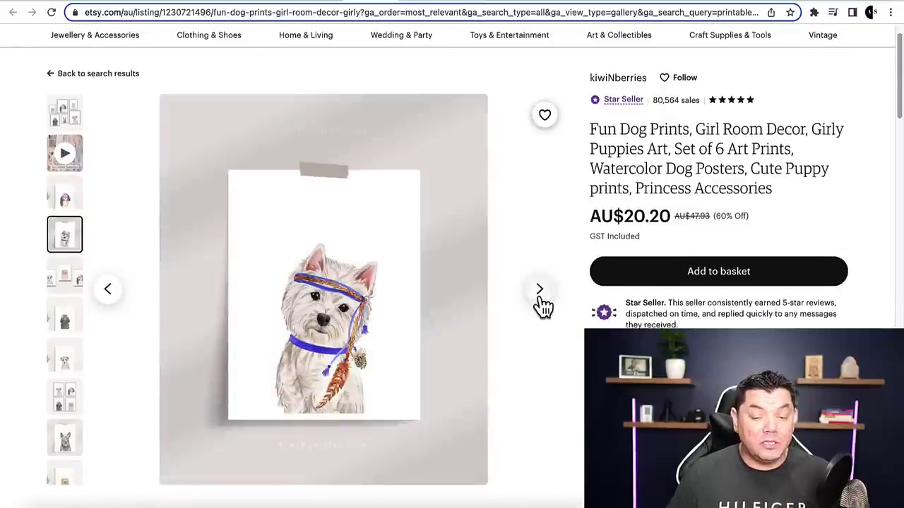
click(540, 298)
click(539, 298)
click(539, 298)
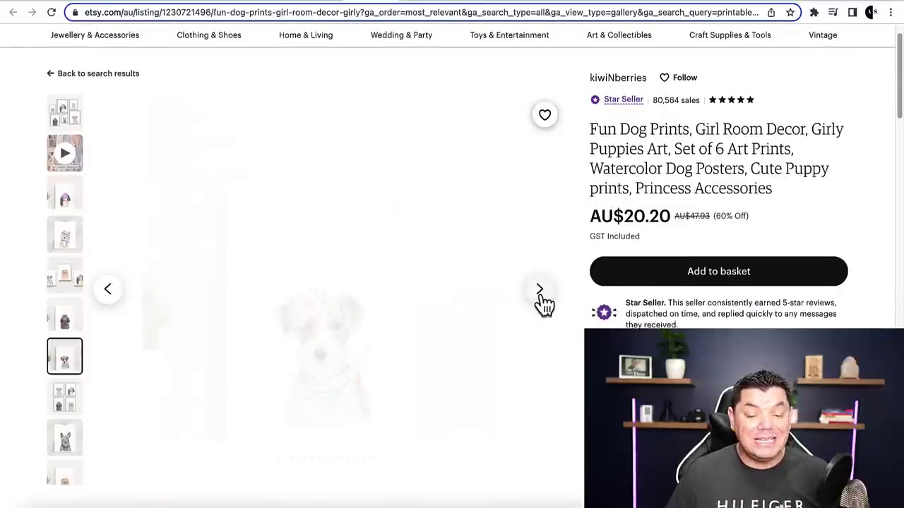
scroll(543, 304, down, 3)
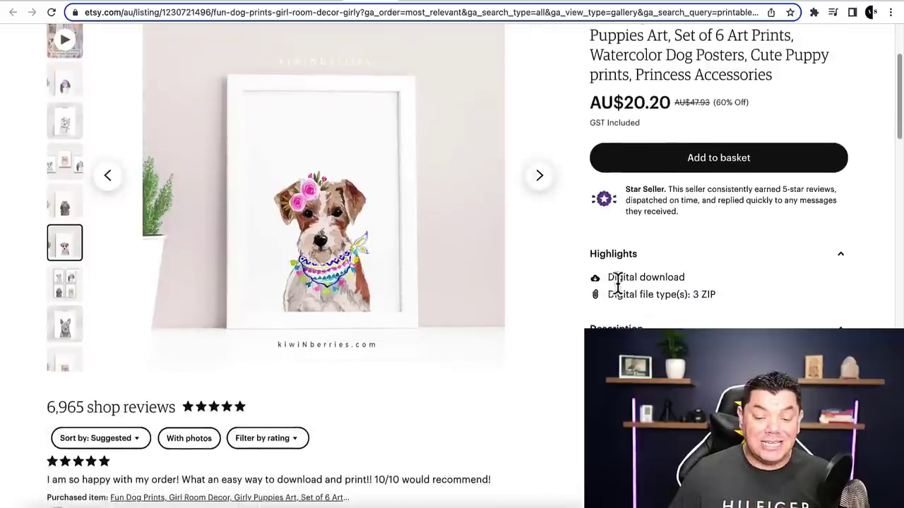
drag(628, 277, 684, 277)
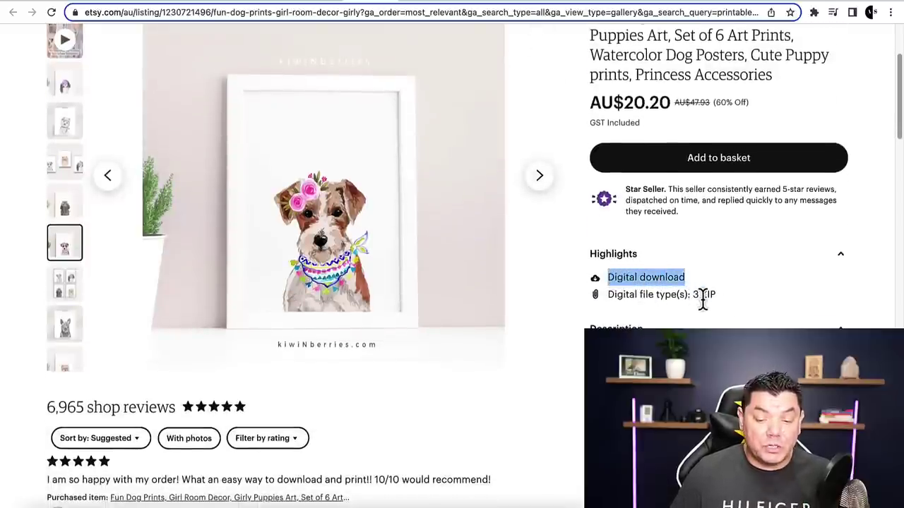
scroll(703, 296, down, 3)
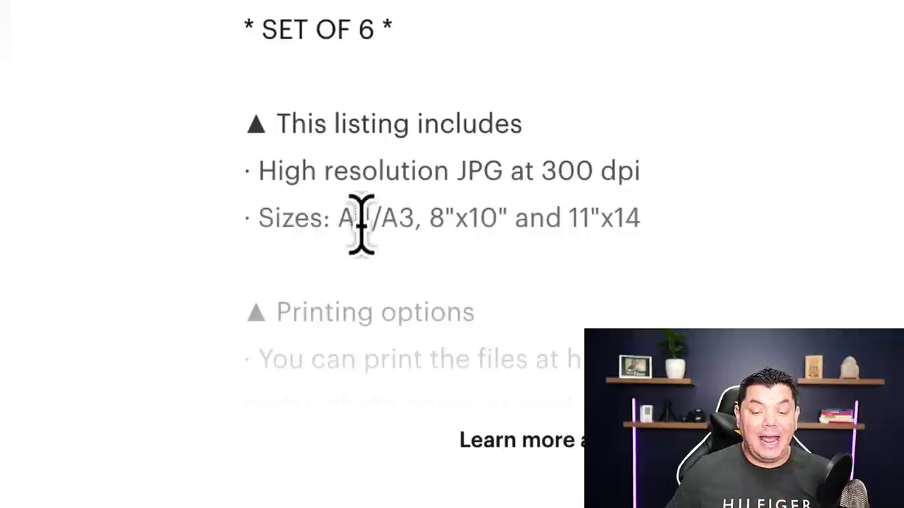
drag(356, 224, 659, 232)
click(722, 226)
click(672, 235)
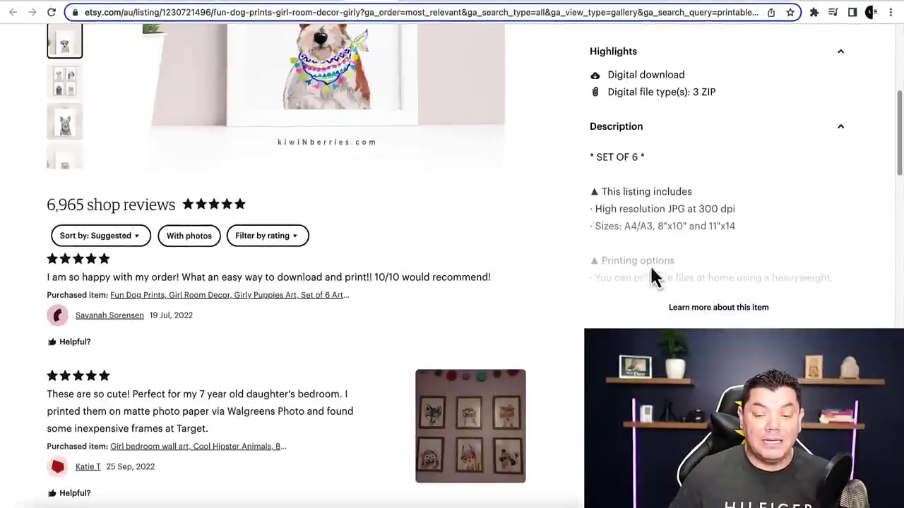
scroll(632, 235, up, 2)
scroll(628, 262, down, 2)
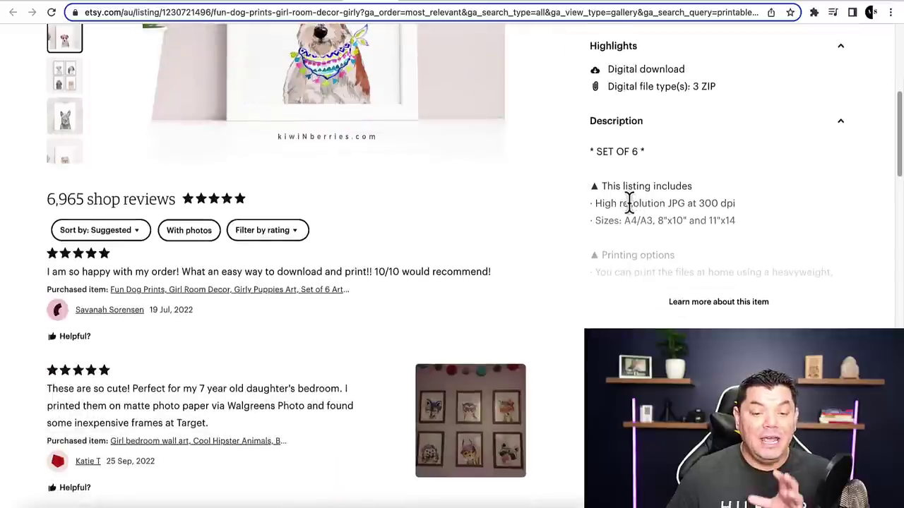
scroll(628, 203, up, 1)
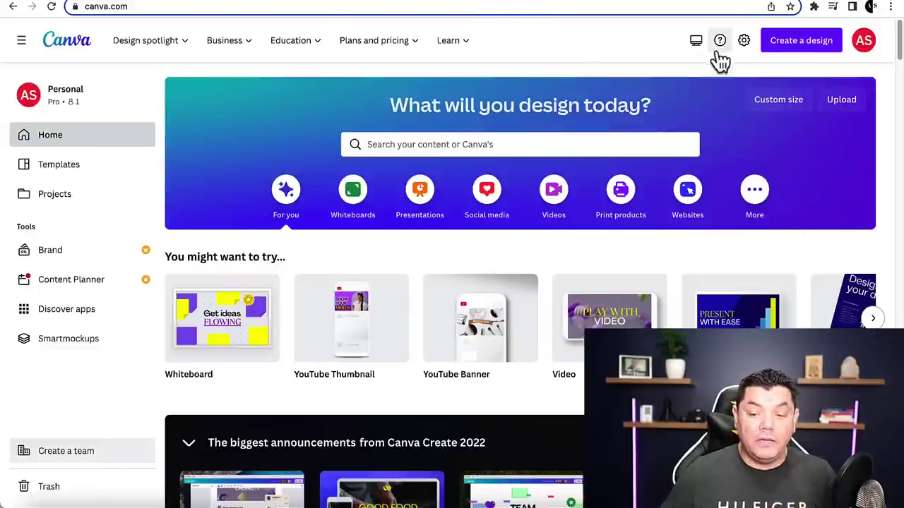
- Create a custom 8 × 10 in design, then select the dog in the example poster
click(767, 109)
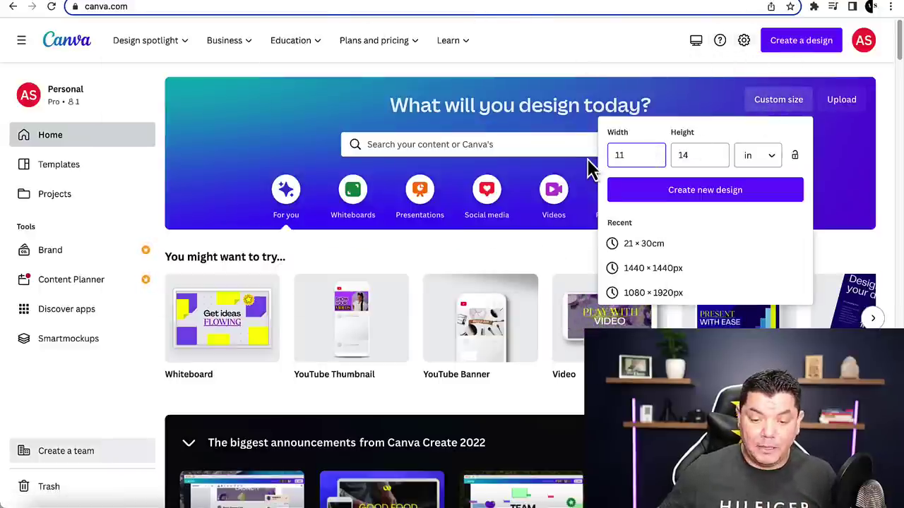
double_click(624, 156)
text(8)
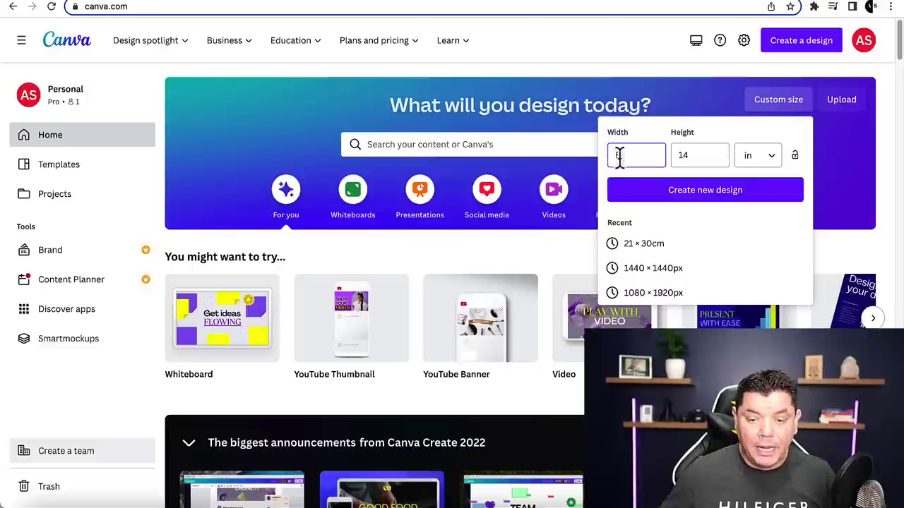
click(694, 155)
double_click(695, 155)
text(10)
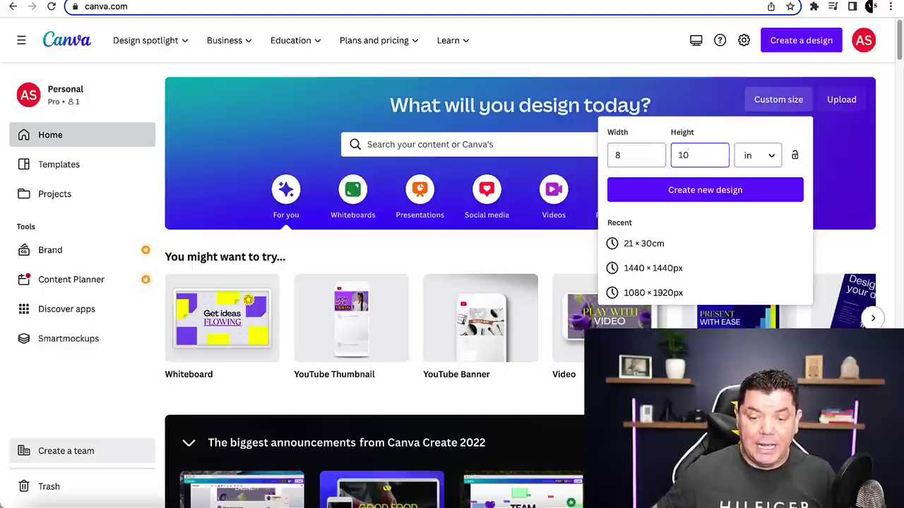
key(Return)
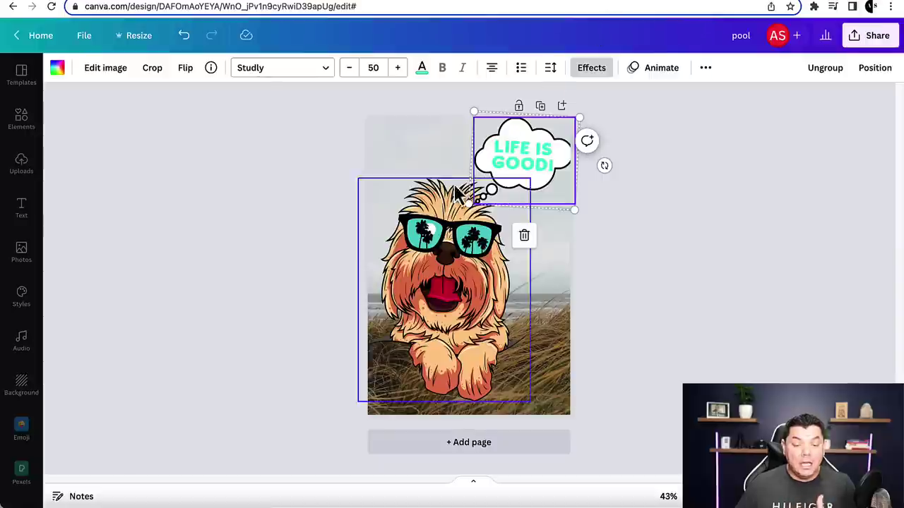
click(466, 289)
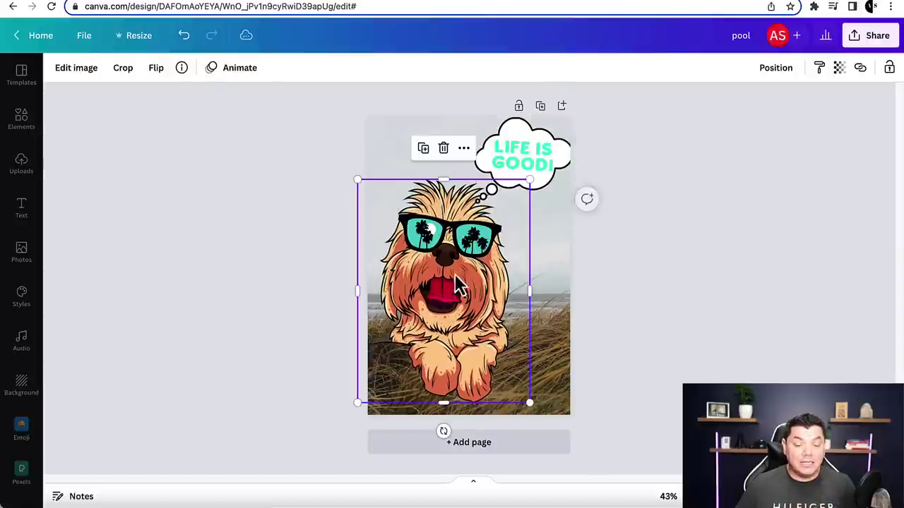
- Select the dog's sunglasses, then nudge the cat and blue balloon in the example poster
click(467, 237)
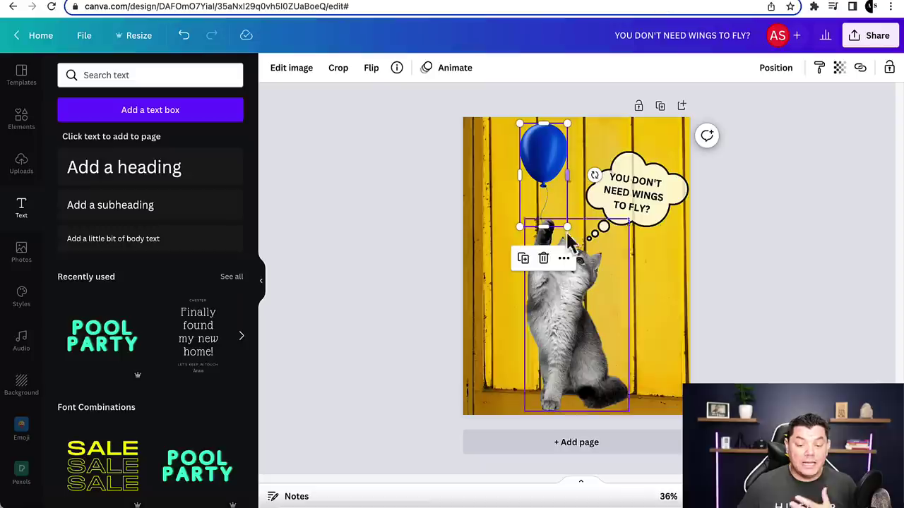
click(571, 306)
drag(570, 307, 565, 295)
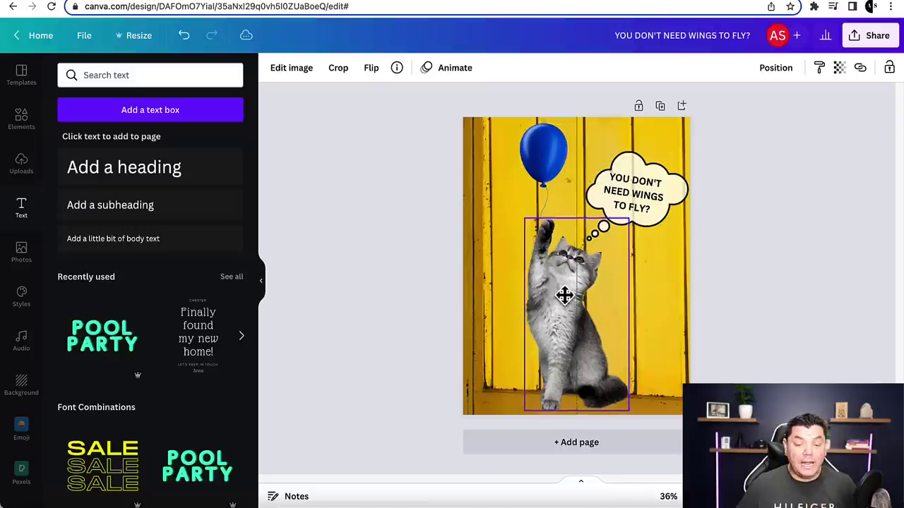
drag(543, 152, 540, 150)
click(562, 300)
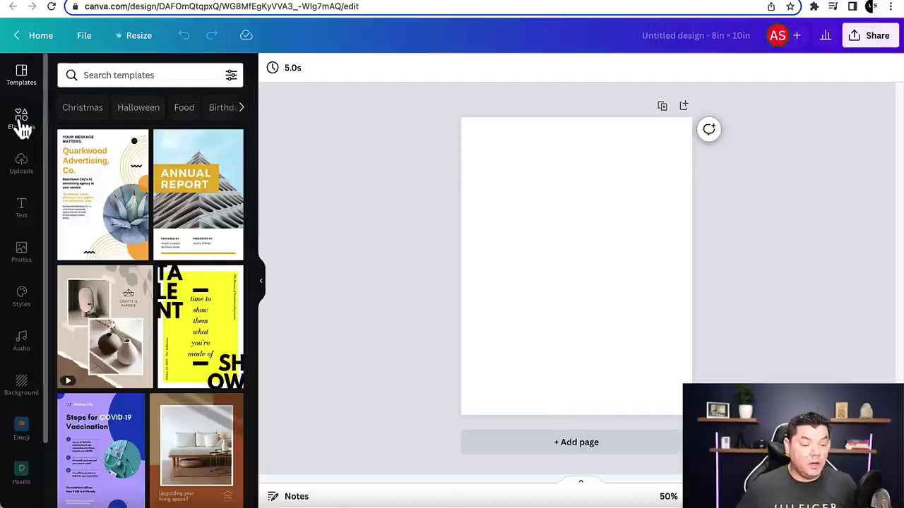
- Search the Elements library for 'dog'
click(21, 122)
click(106, 76)
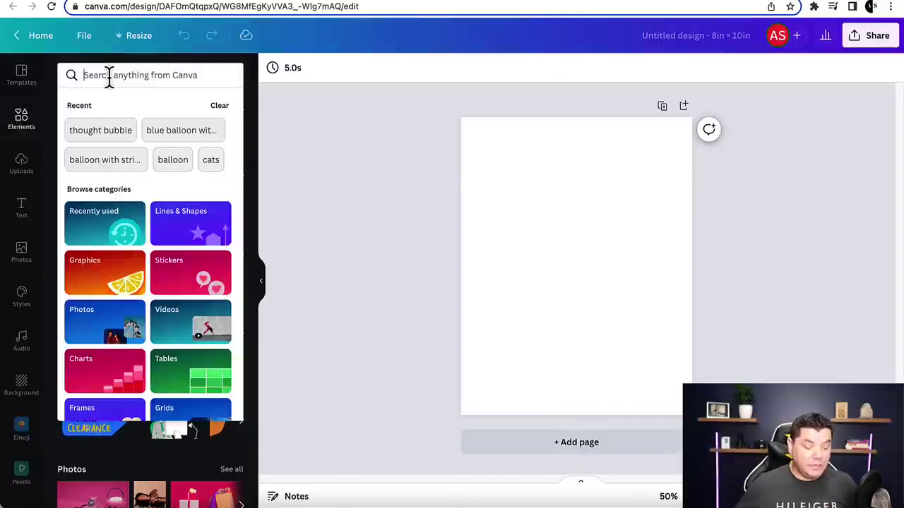
text(dog)
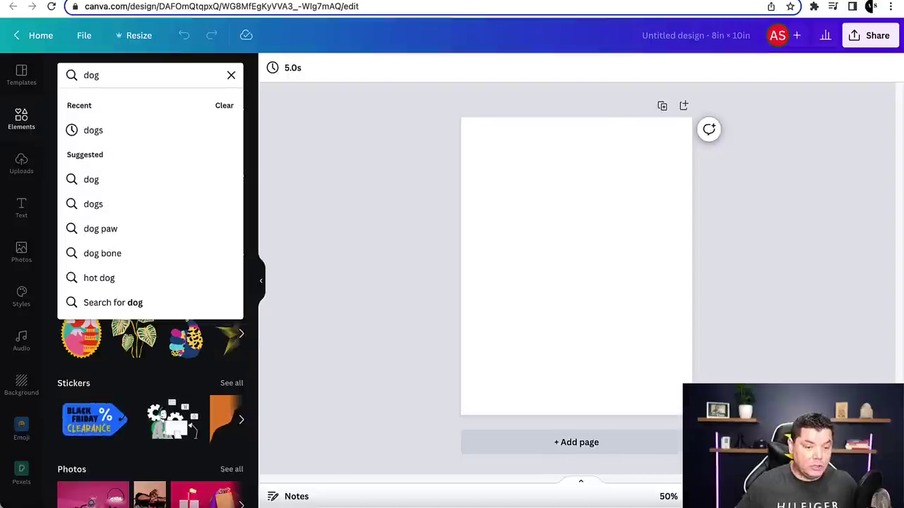
key(Return)
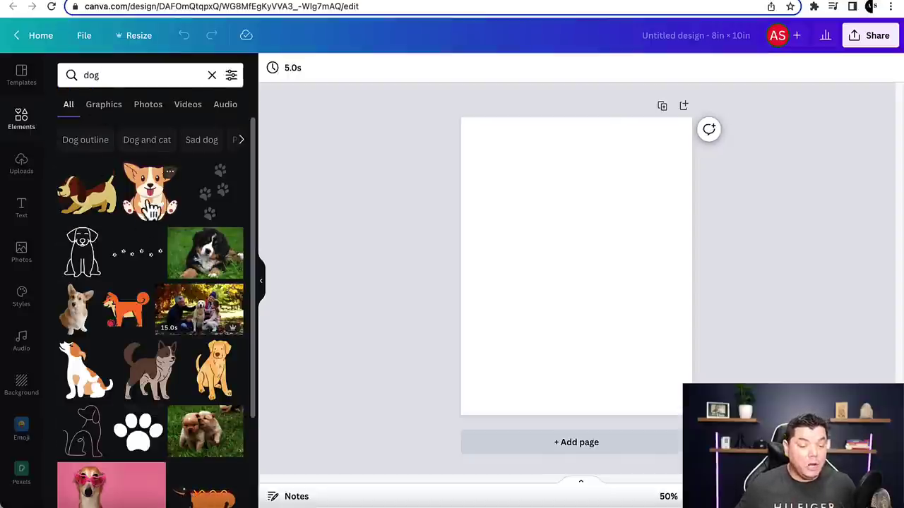
- Browse the dog results, place the COOL DOG pug, then delete it from the page
scroll(144, 212, down, 1)
scroll(141, 240, down, 10)
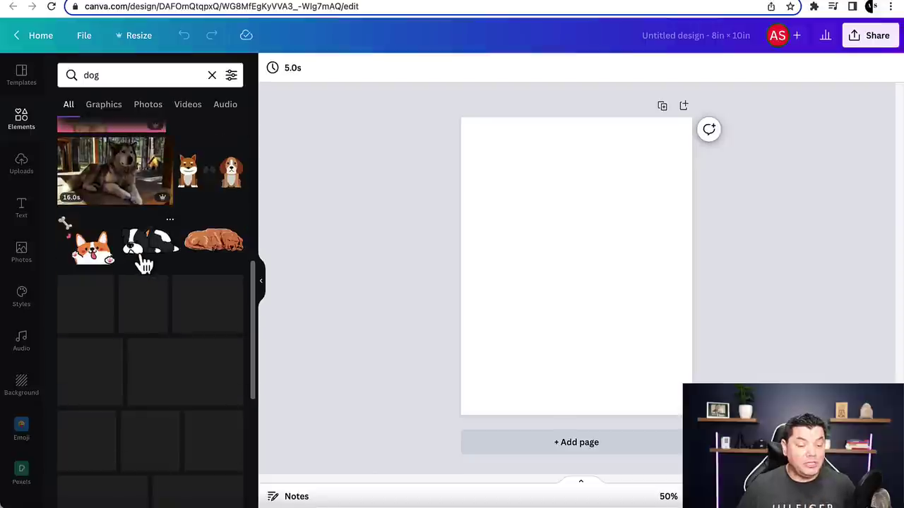
scroll(143, 261, down, 4)
scroll(145, 261, down, 10)
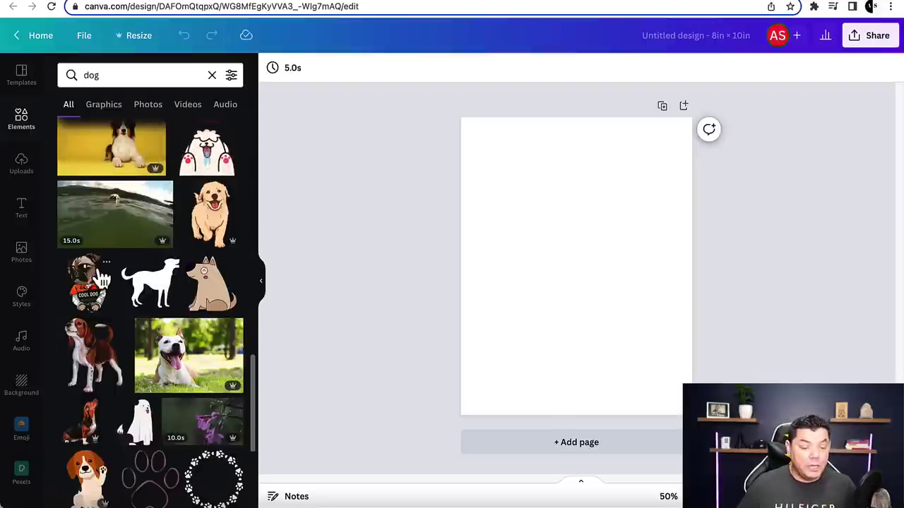
scroll(102, 281, down, 1)
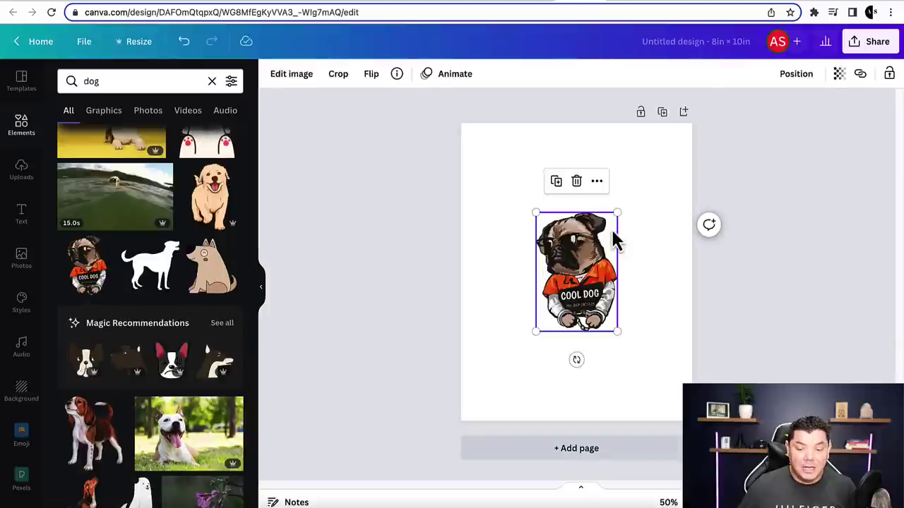
drag(617, 210, 589, 276)
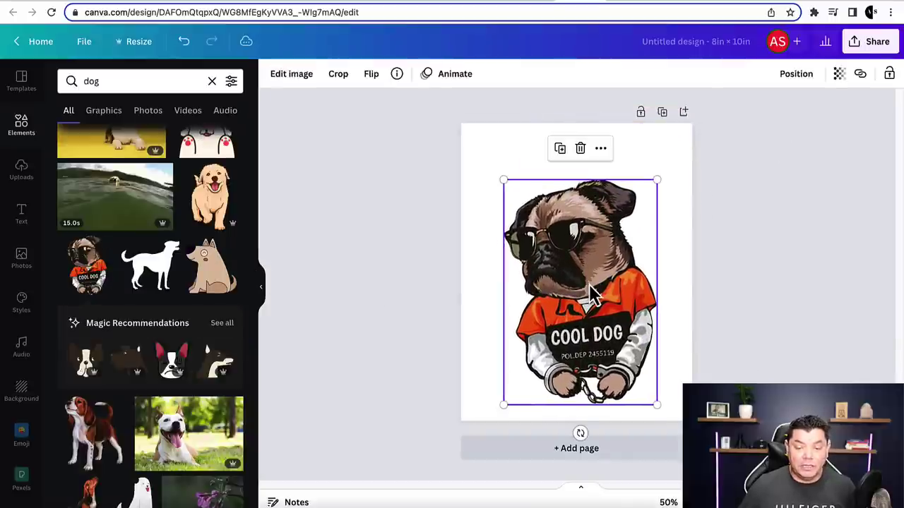
key(Delete)
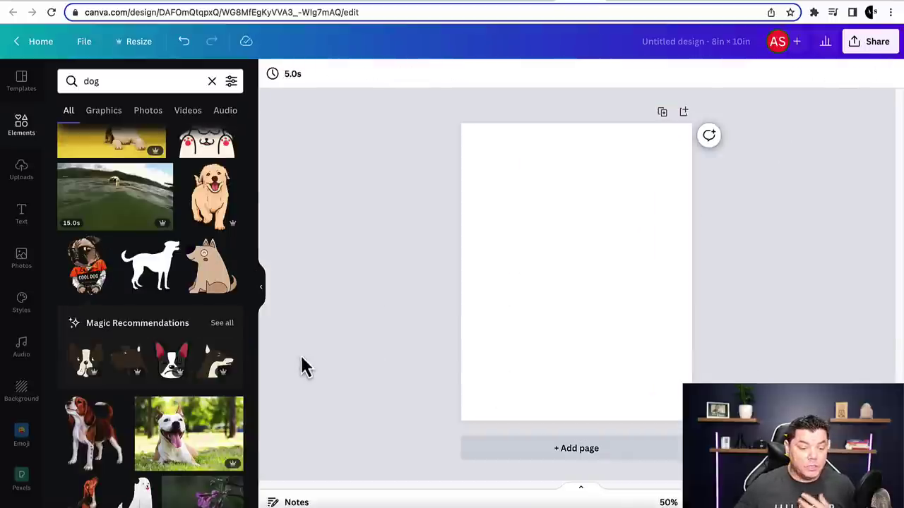
- Scroll further down the dog results to find the cartoon pug head graphic
scroll(152, 304, down, 3)
scroll(145, 318, down, 3)
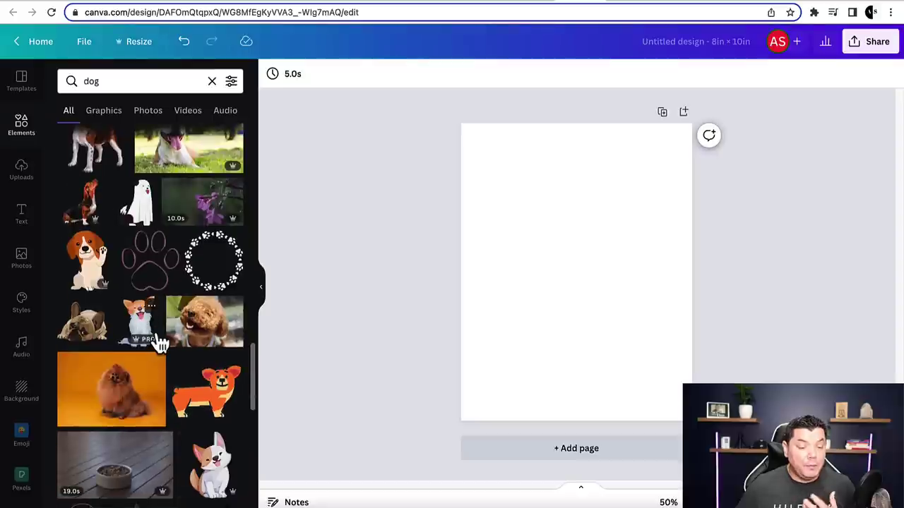
scroll(138, 361, down, 1)
scroll(138, 362, down, 1)
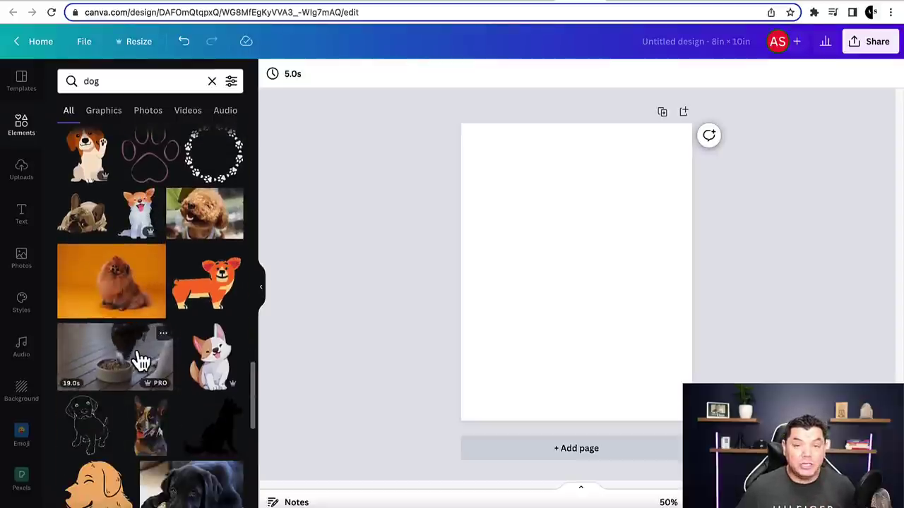
scroll(138, 362, down, 1)
scroll(141, 353, down, 1)
scroll(142, 346, down, 2)
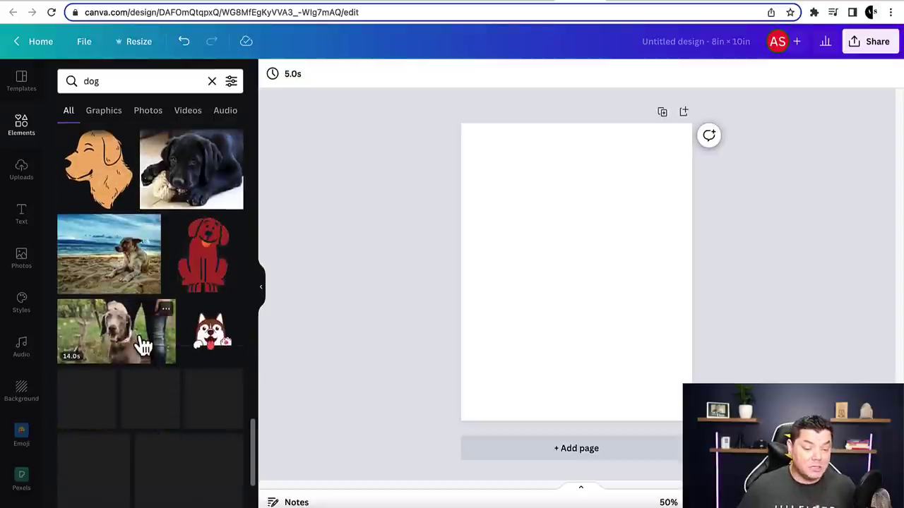
scroll(143, 346, down, 1)
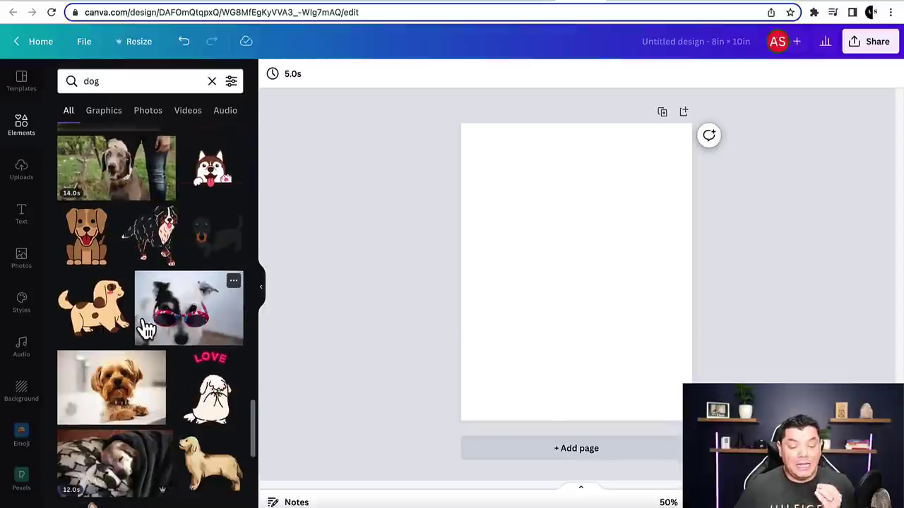
scroll(108, 346, down, 1)
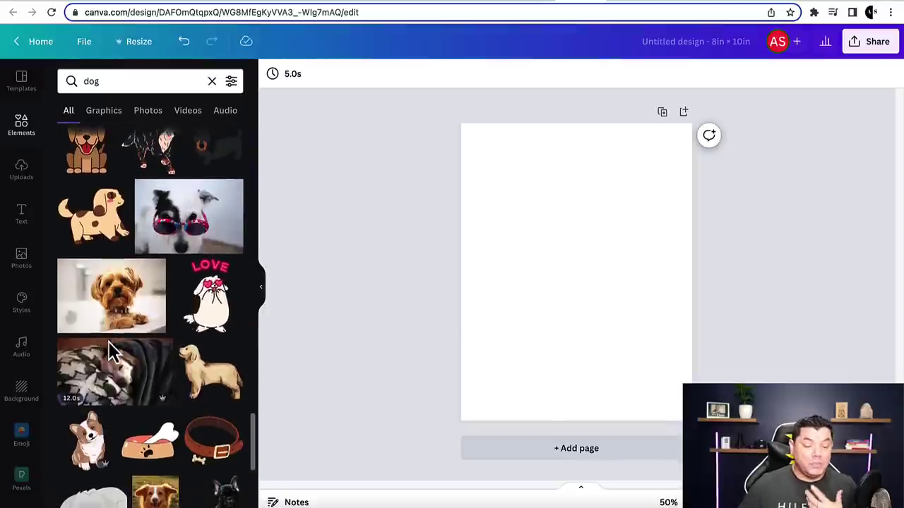
scroll(111, 343, down, 2)
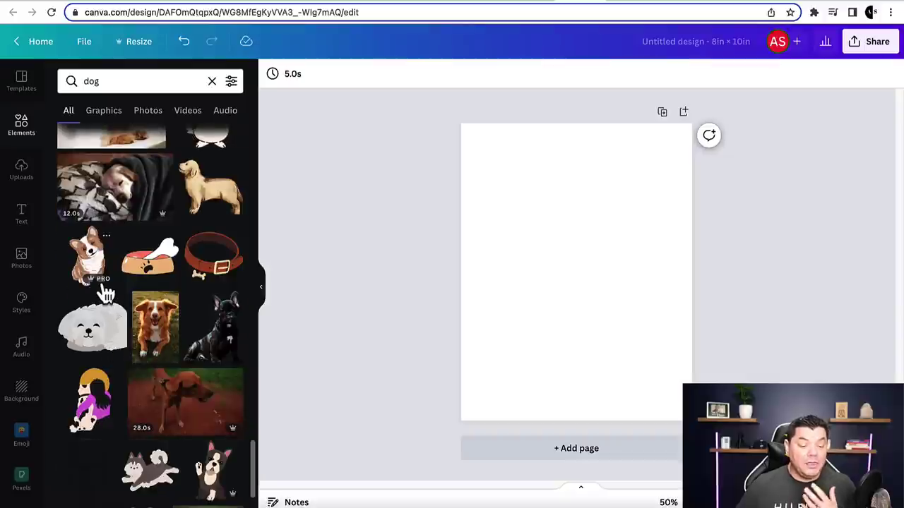
scroll(126, 311, down, 5)
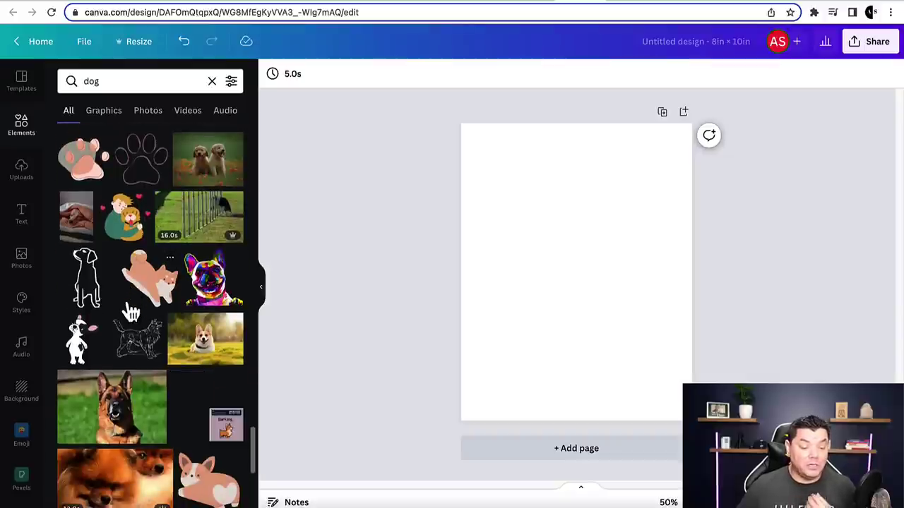
scroll(132, 311, down, 7)
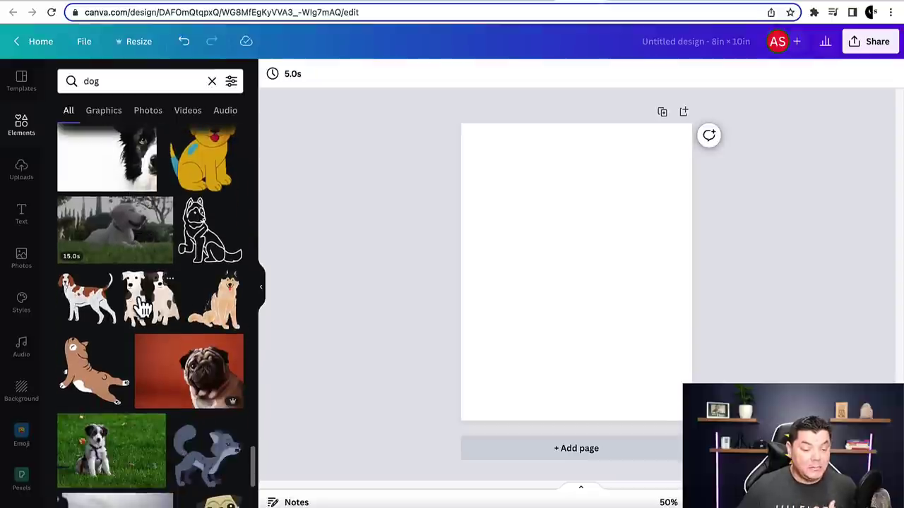
scroll(142, 305, down, 6)
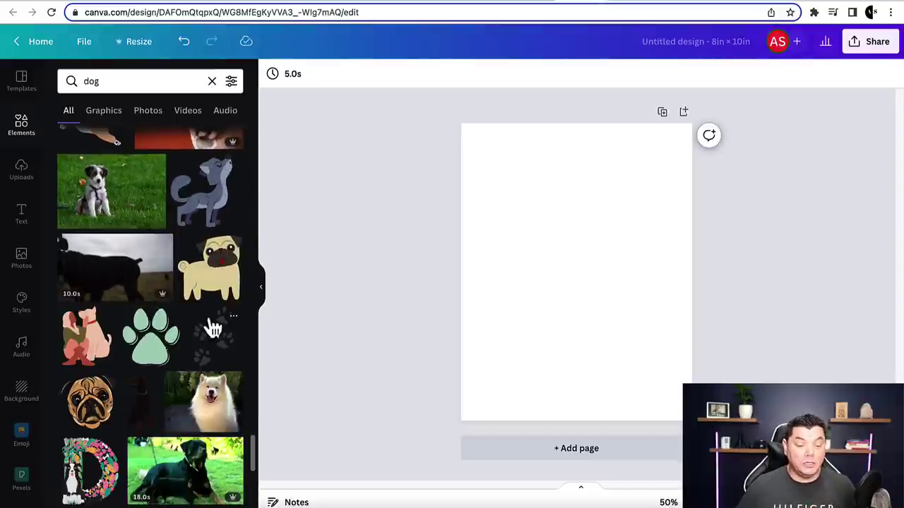
scroll(213, 328, down, 3)
- Add the cartoon pug head to the page, enlarge it and shift it slightly down
click(85, 322)
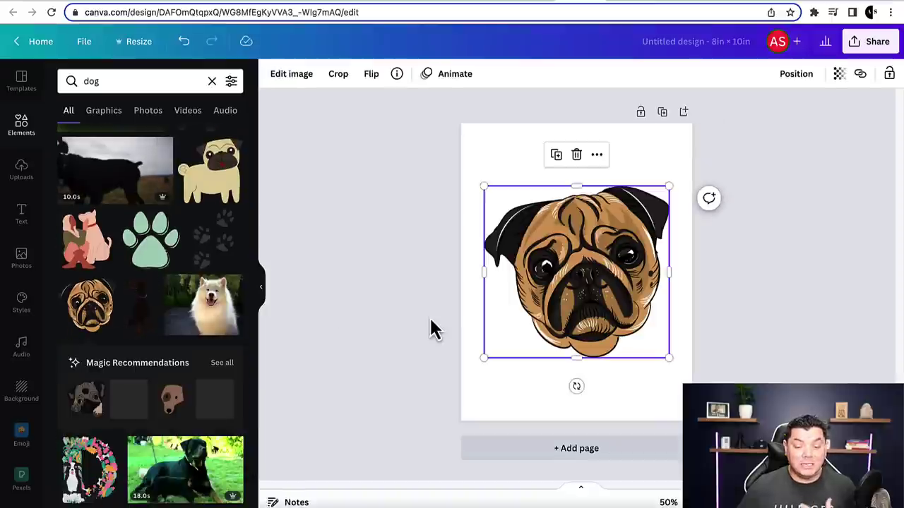
drag(484, 186, 470, 177)
click(730, 294)
drag(621, 290, 613, 286)
click(756, 306)
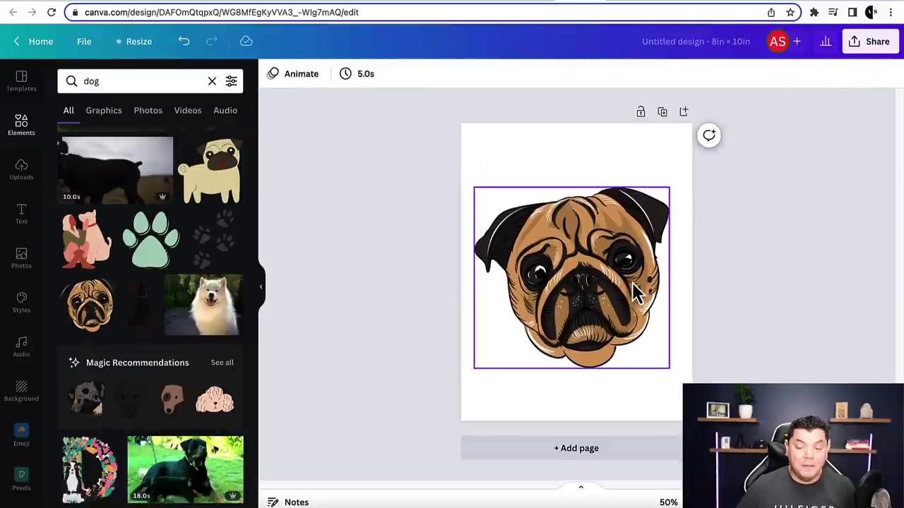
click(634, 293)
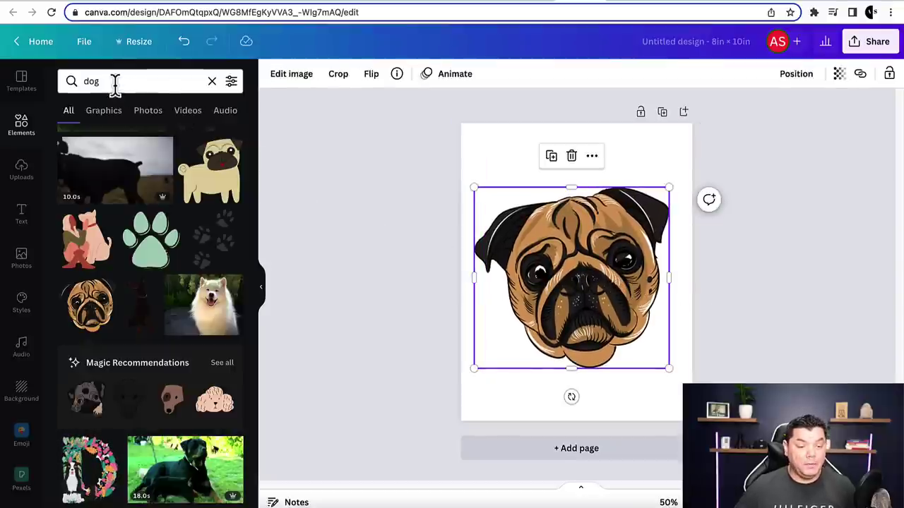
- Add red sunglasses, enlarge them, tilt about -5° and centre them on the pug's eyes
click(72, 83)
text(sunglass)
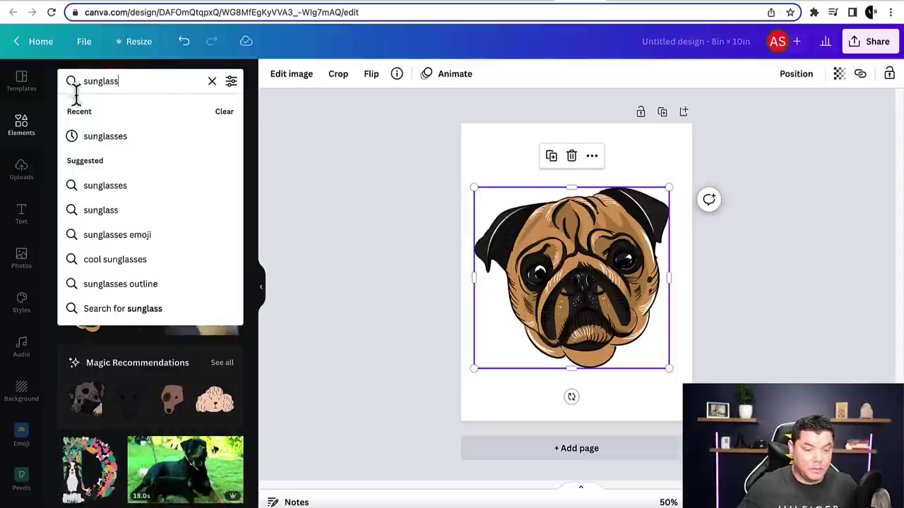
click(98, 137)
click(151, 205)
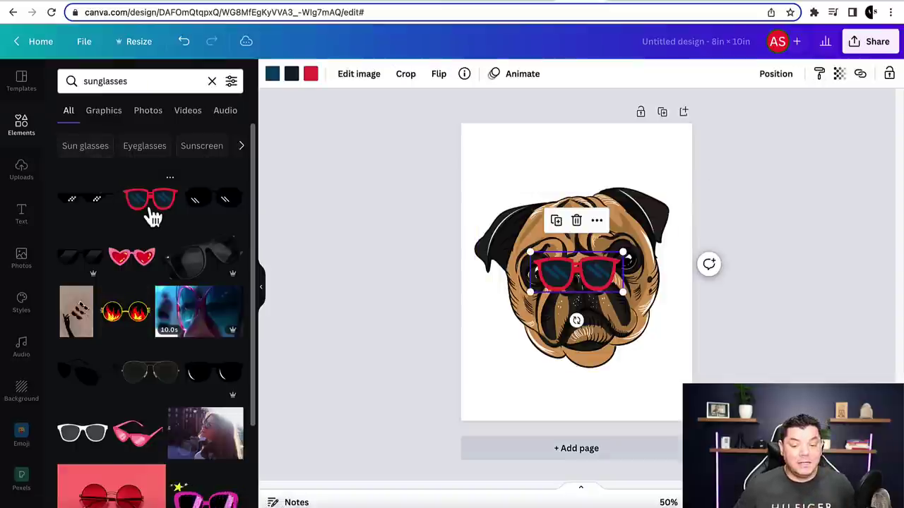
drag(620, 256, 717, 210)
drag(605, 224, 591, 255)
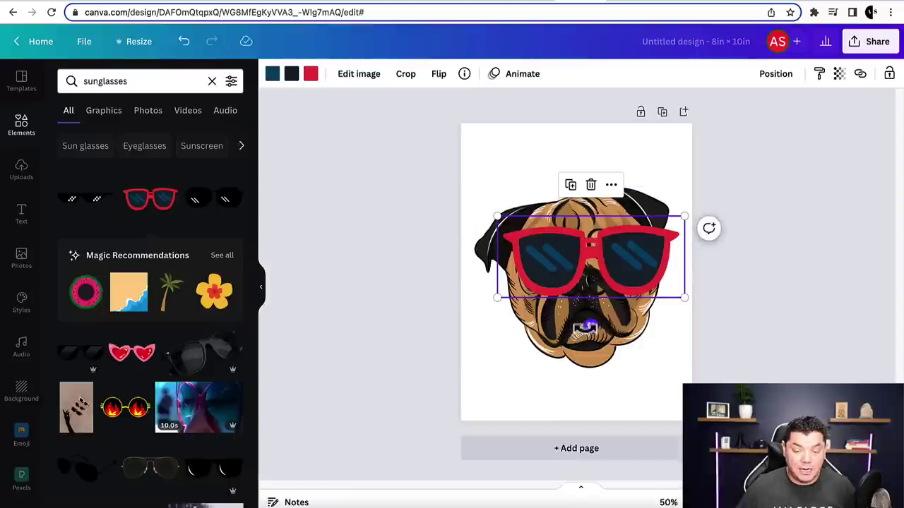
drag(590, 326, 597, 326)
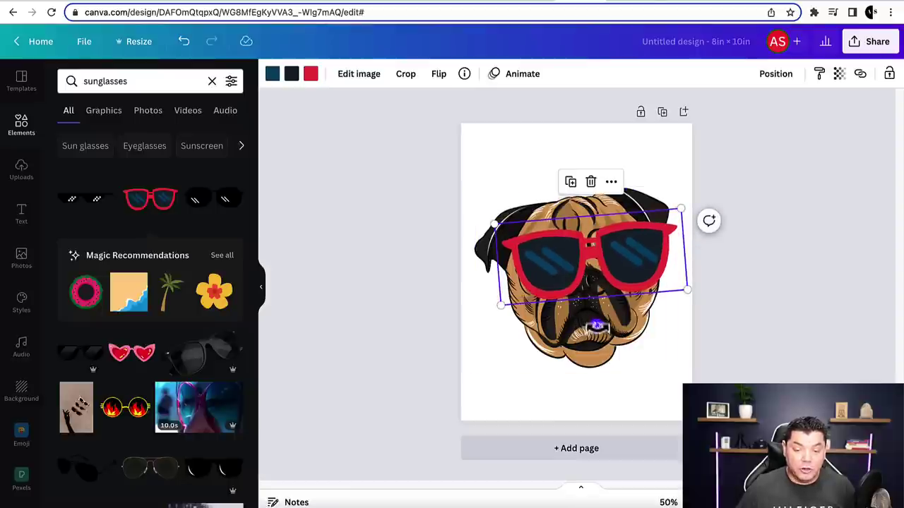
drag(599, 325, 603, 268)
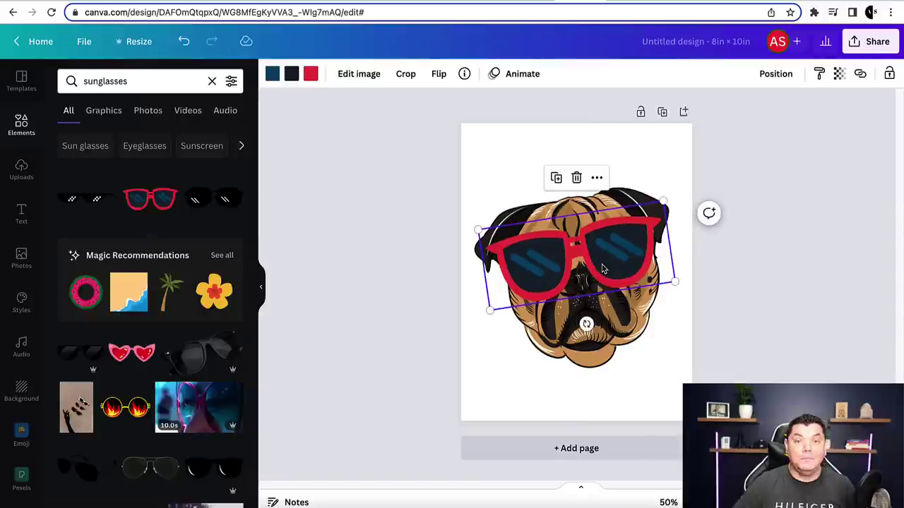
- Delete the red sunglasses and try a grey pair, resized and tilted, then delete it
key(Delete)
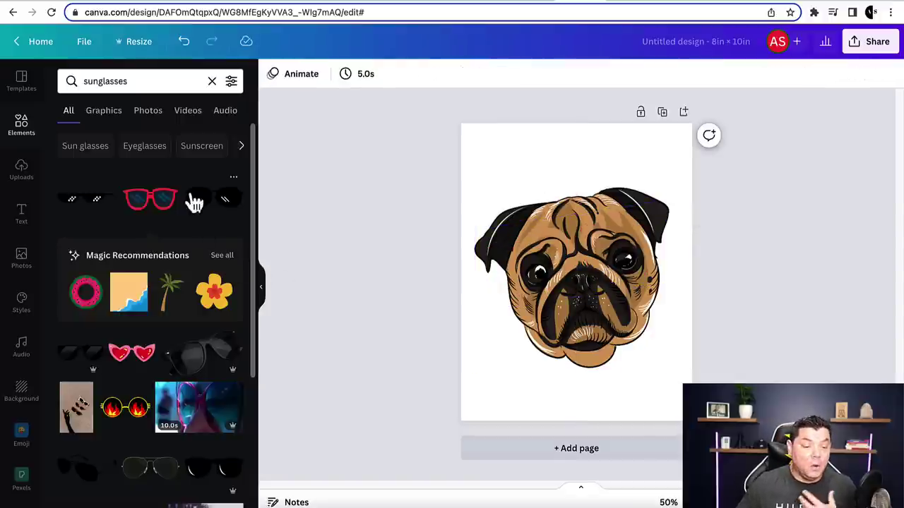
scroll(103, 226, down, 1)
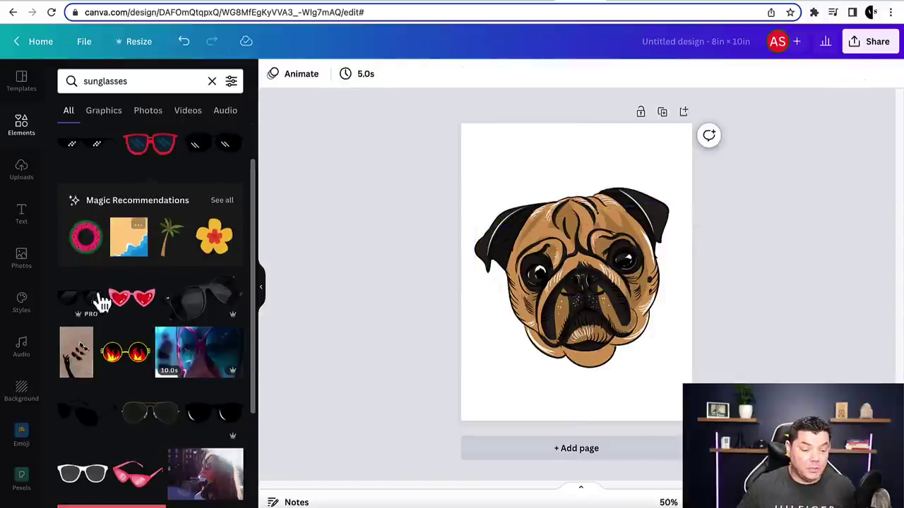
scroll(80, 305, down, 2)
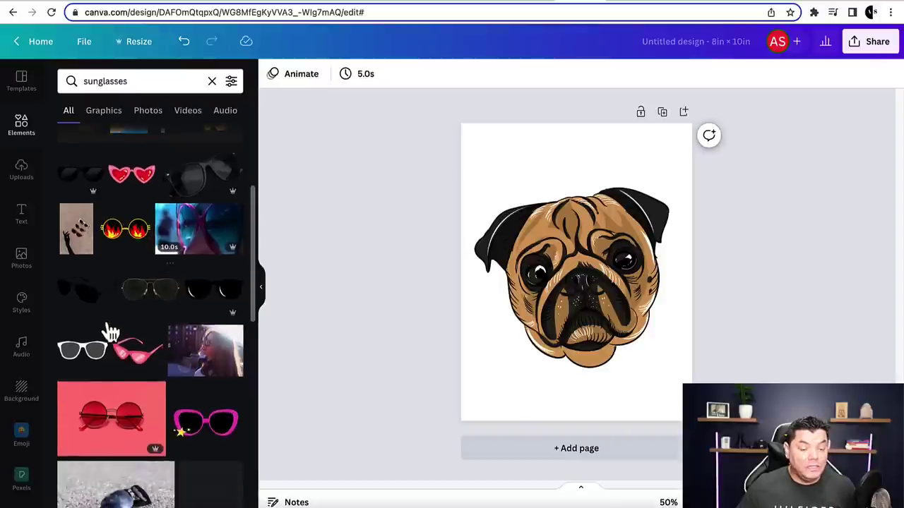
scroll(111, 332, down, 1)
click(78, 362)
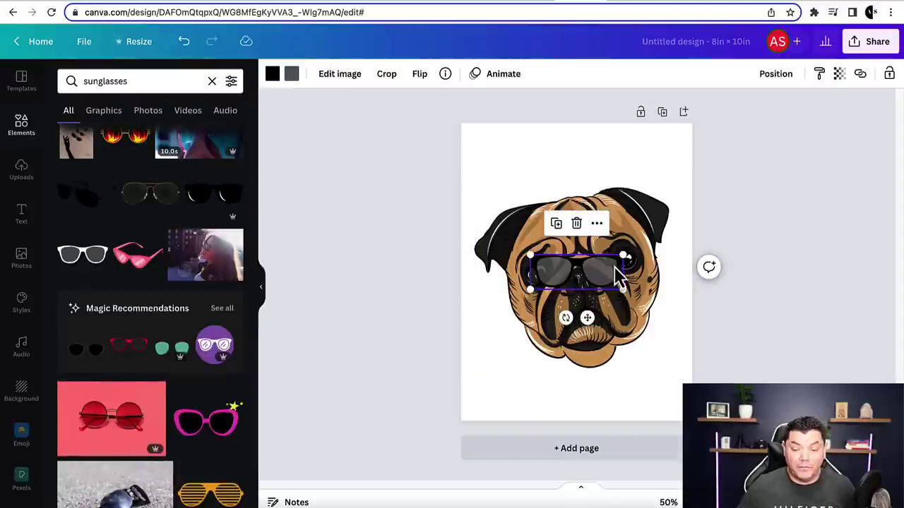
drag(622, 255, 688, 230)
drag(609, 318, 619, 316)
drag(614, 261, 589, 263)
key(Delete)
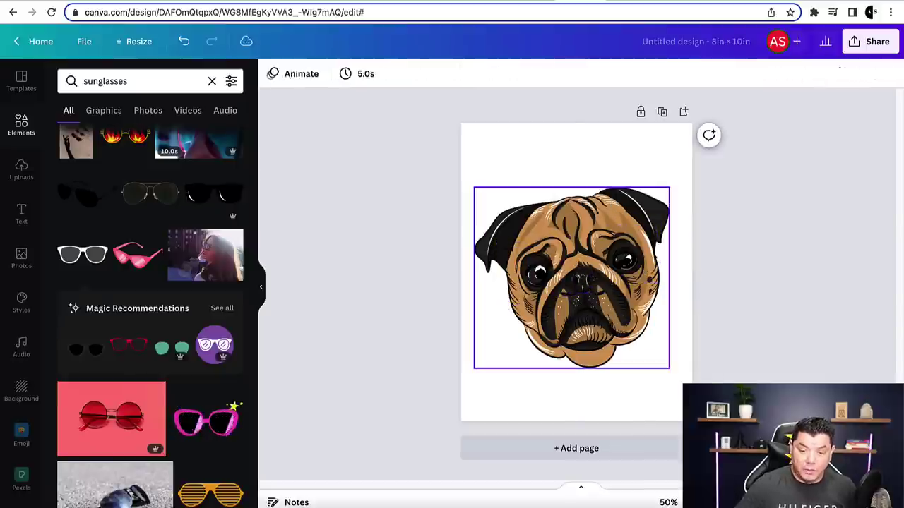
- Add black sunglasses, shrink them, tilt to -8° and set them over the pug's eyes
scroll(166, 321, down, 5)
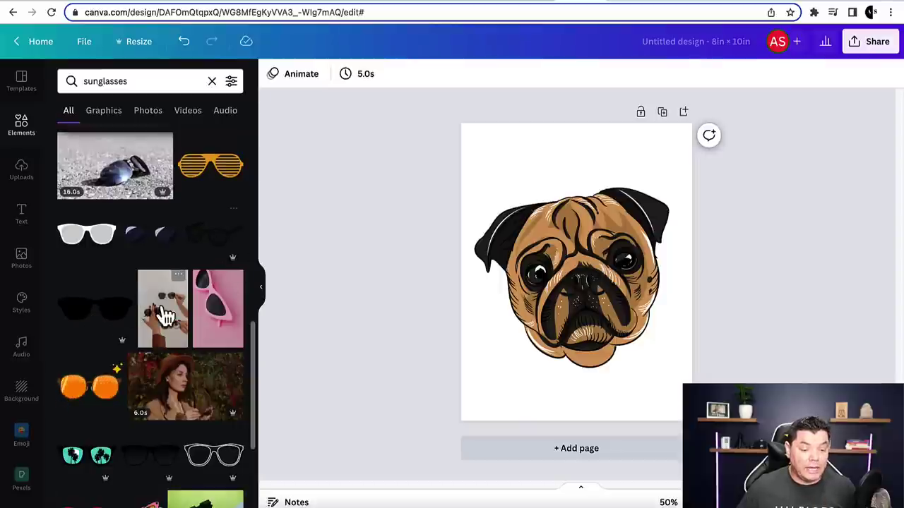
scroll(161, 313, down, 1)
click(147, 429)
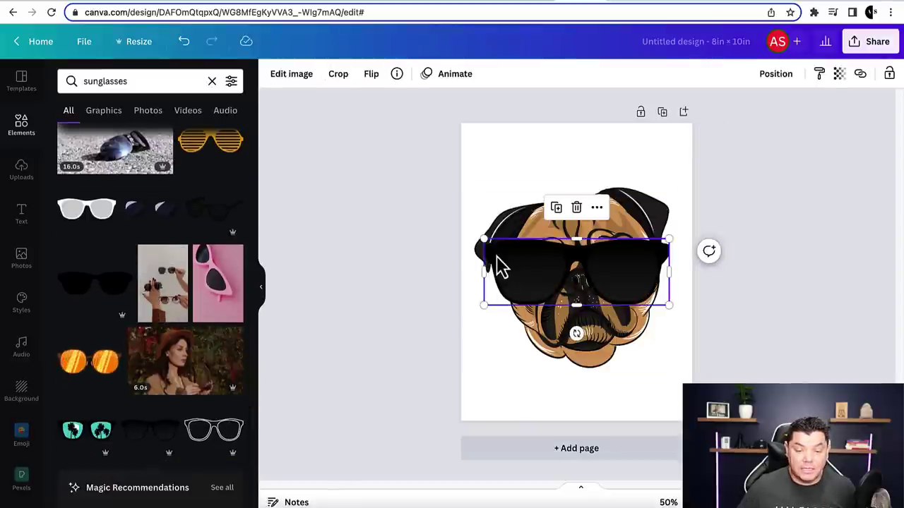
drag(483, 244, 520, 252)
drag(600, 294, 608, 277)
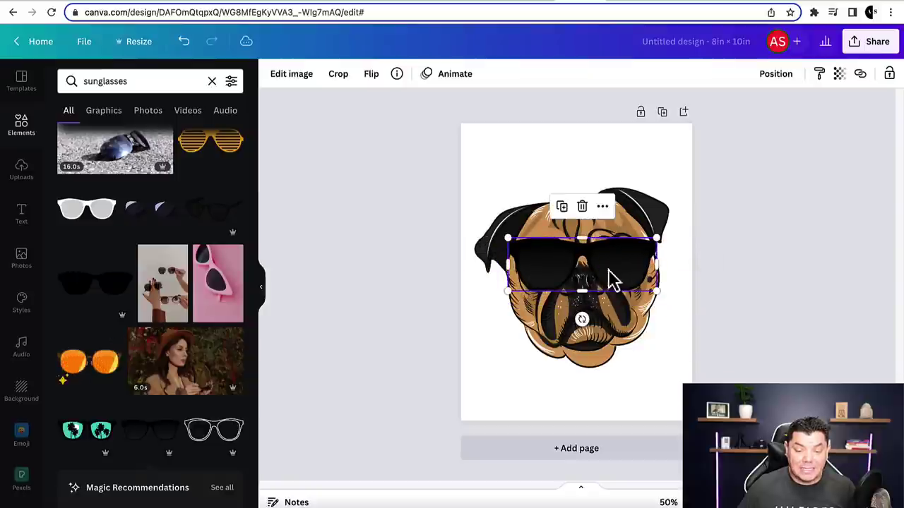
drag(582, 320, 617, 332)
drag(593, 267, 596, 262)
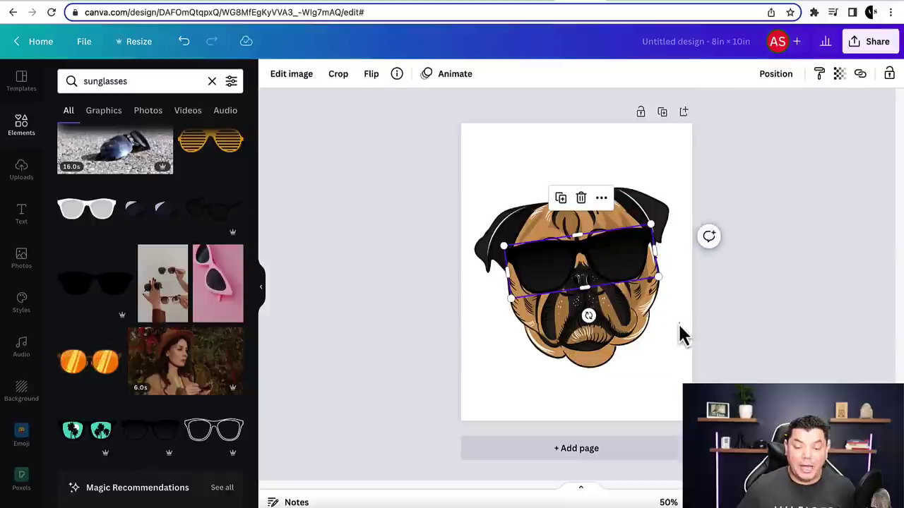
click(632, 390)
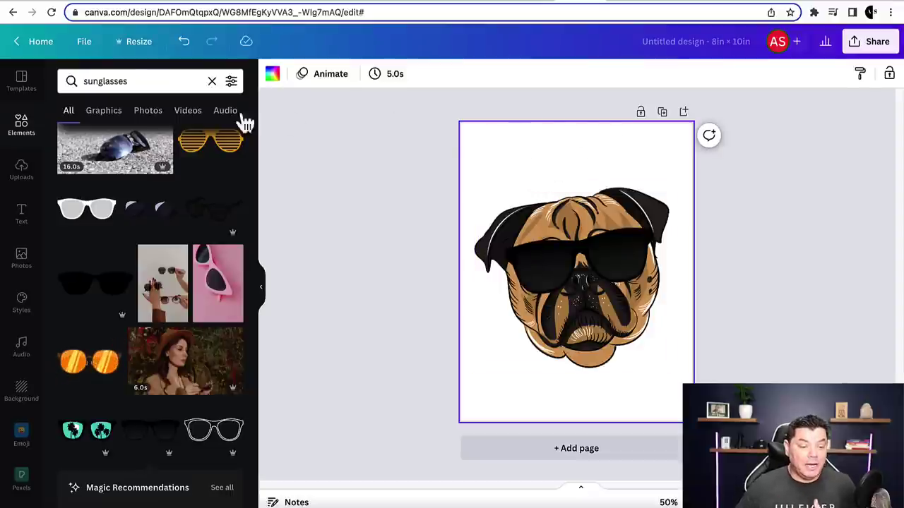
- Compare dark and blue abstract backgrounds, then apply the brown-pink gradient background
click(21, 402)
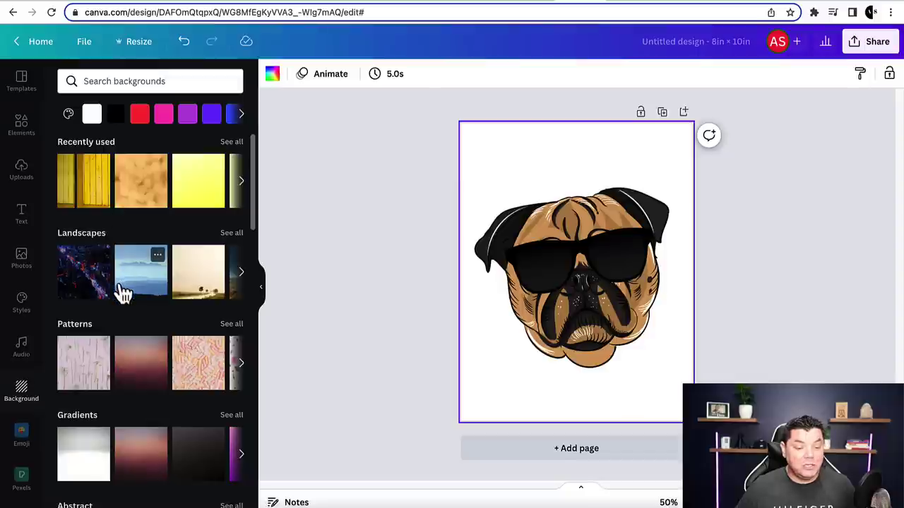
scroll(174, 309, down, 3)
click(141, 212)
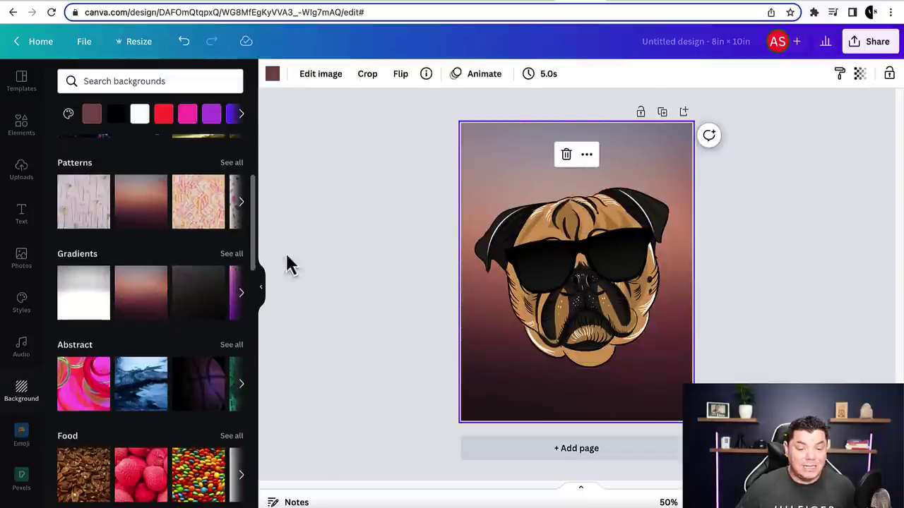
click(205, 296)
click(141, 395)
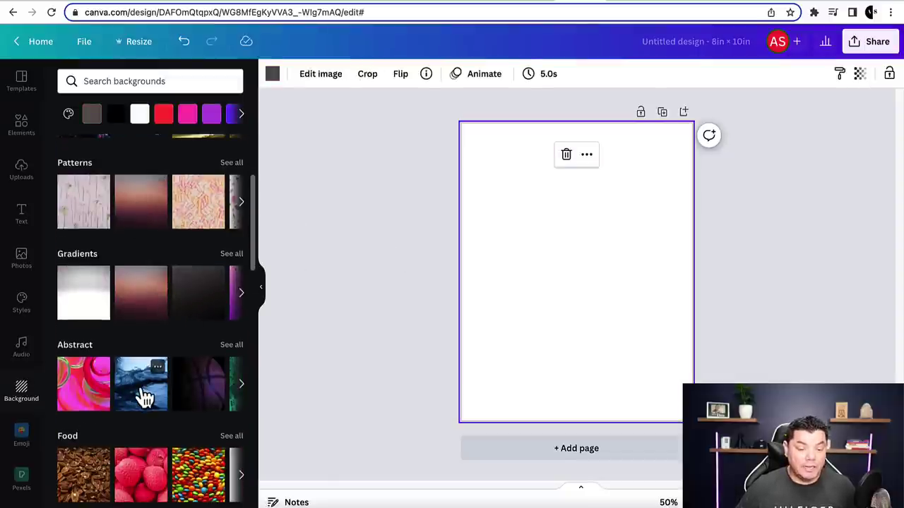
scroll(141, 364, down, 1)
scroll(106, 377, down, 3)
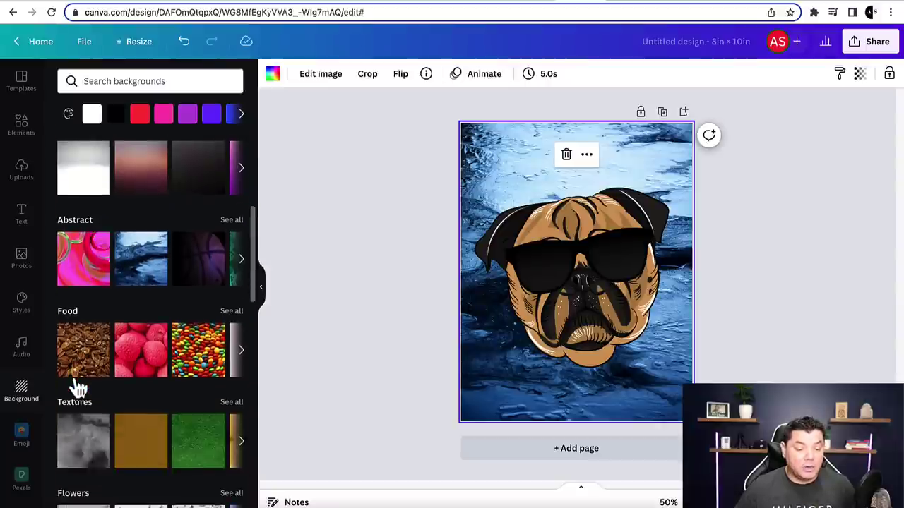
scroll(84, 383, up, 6)
click(143, 318)
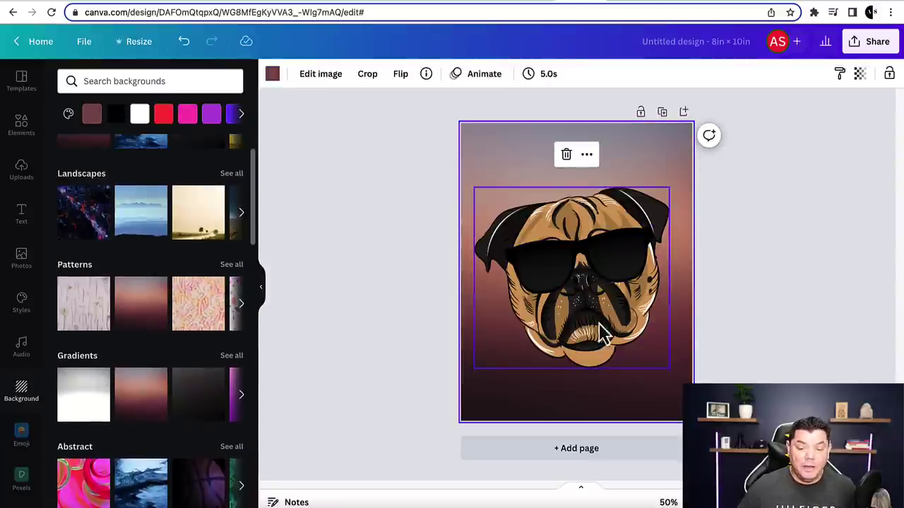
- Move the pug and its sunglasses lower on the page
mouse_move(591, 331)
mouse_down()
mouse_move(583, 327)
mouse_move(583, 339)
mouse_move(595, 340)
mouse_up()
click(615, 269)
click(599, 346)
drag(610, 277, 614, 297)
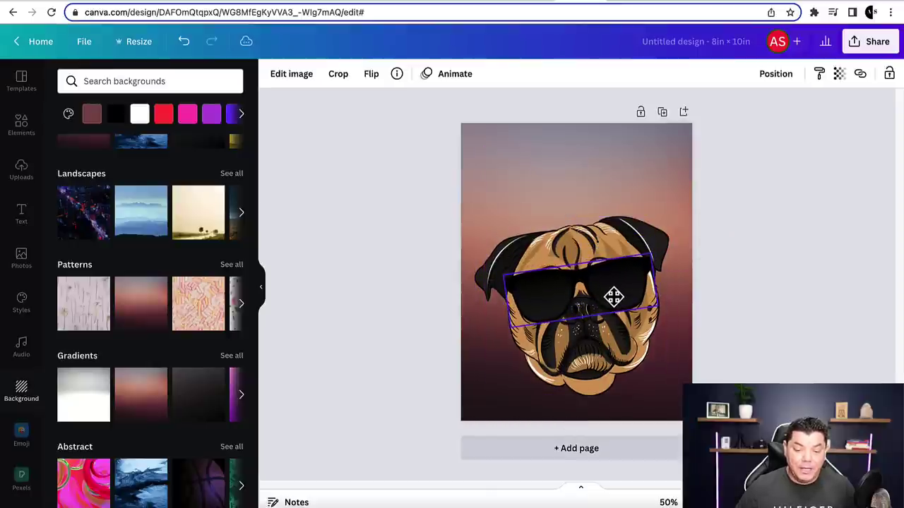
click(746, 317)
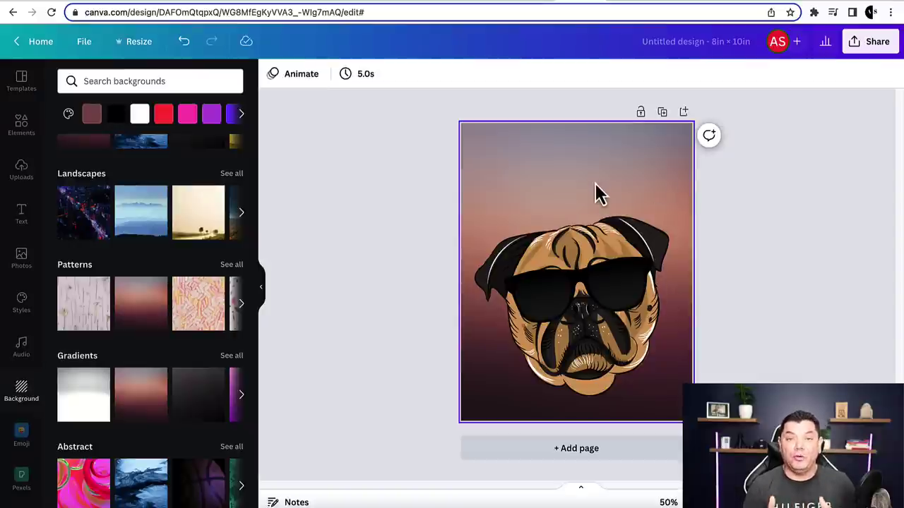
- Search elements for 'thought' and add a thought bubble graphic to the pug poster
click(18, 130)
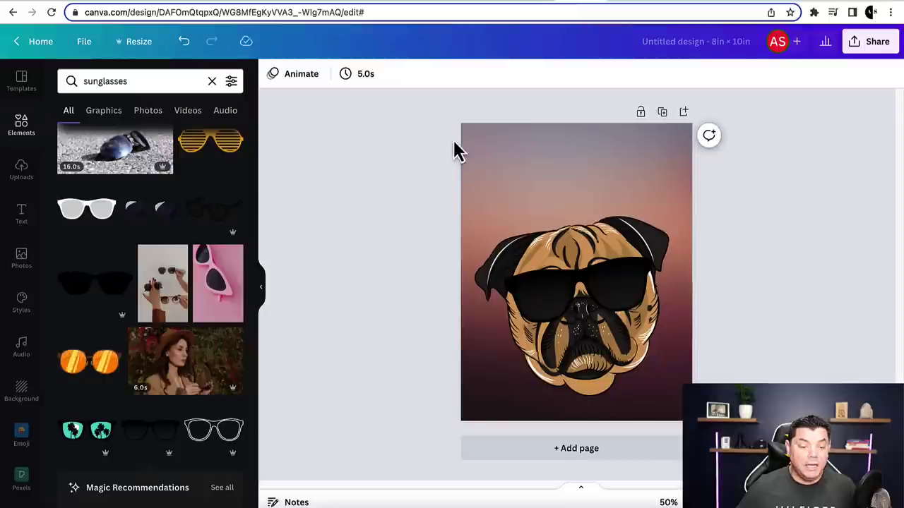
click(131, 81)
double_click(130, 81)
text(t)
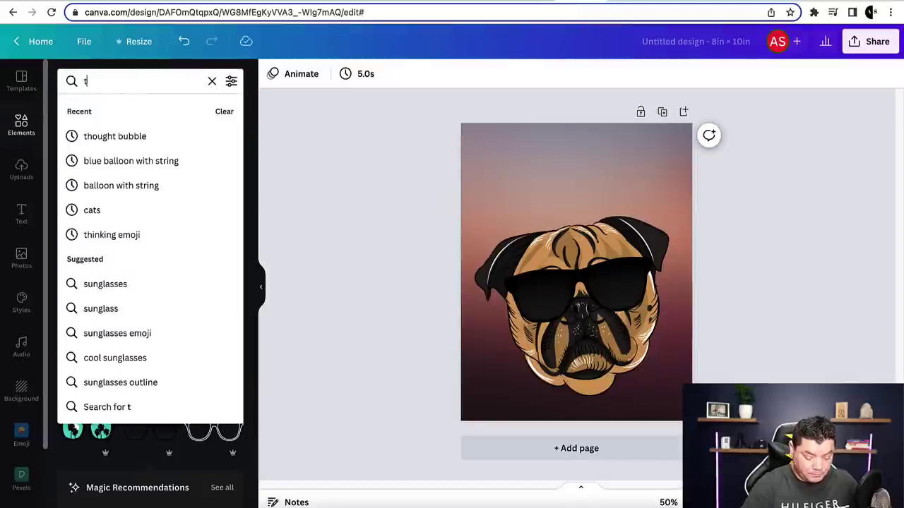
text(hought)
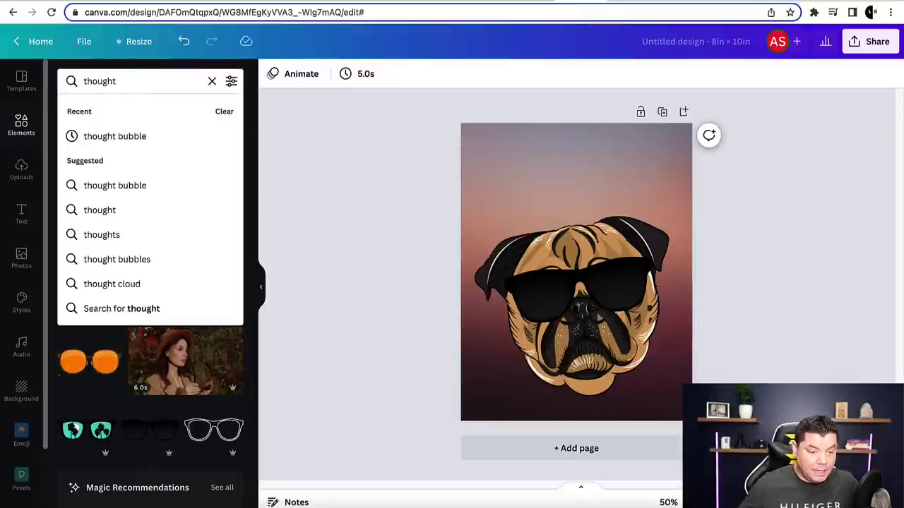
click(84, 138)
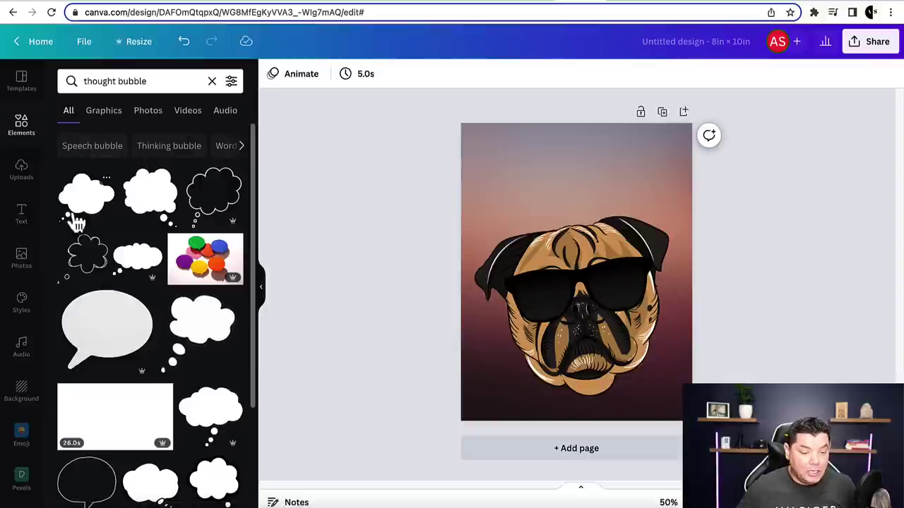
click(150, 205)
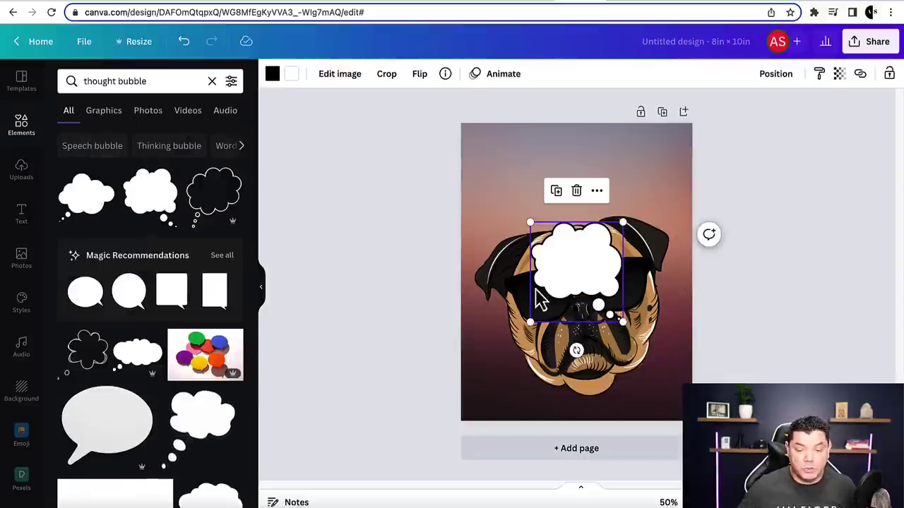
- Place the thought bubble top-left, tilted and enlarged, nudging the pug and sunglasses slightly
drag(537, 299, 536, 176)
drag(623, 343, 622, 348)
drag(624, 291, 624, 305)
click(549, 176)
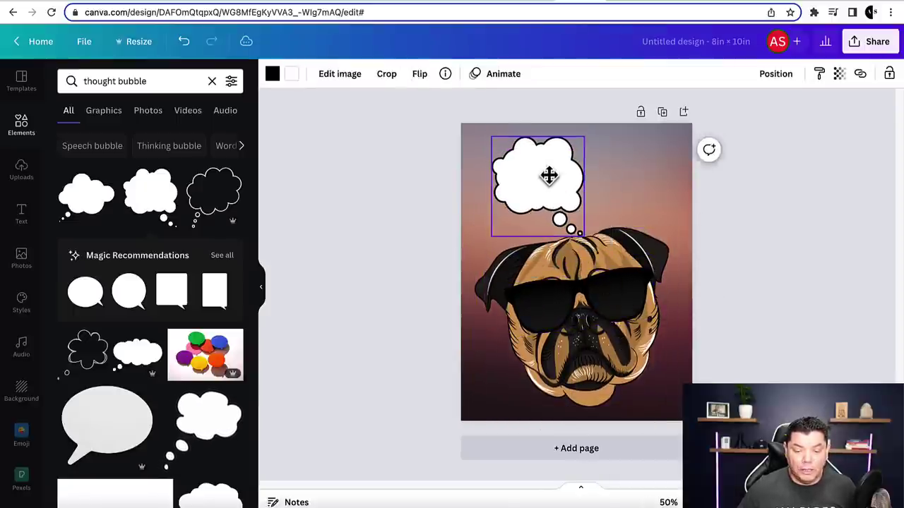
drag(607, 188, 610, 180)
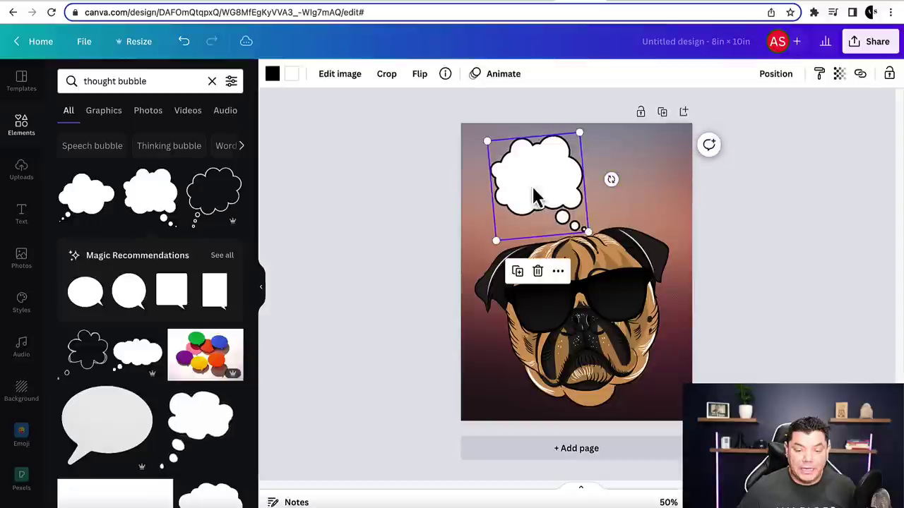
drag(486, 141, 469, 134)
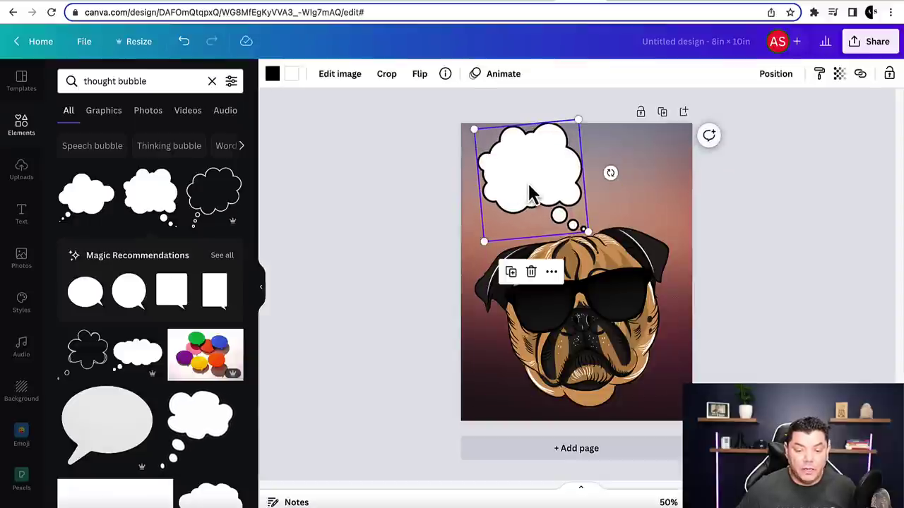
drag(531, 191, 520, 188)
- Deselect the bubble and switch to the cat-and-balloon design tab
click(757, 254)
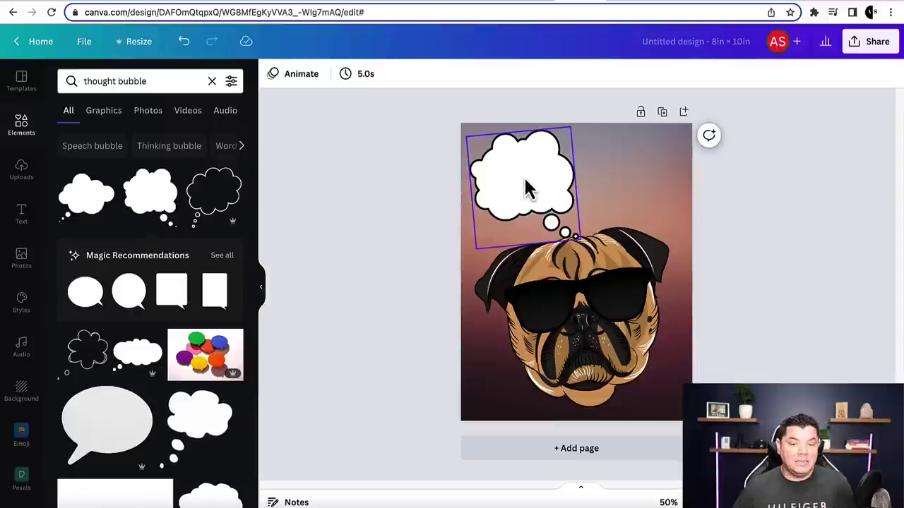
click(624, 2)
click(672, 4)
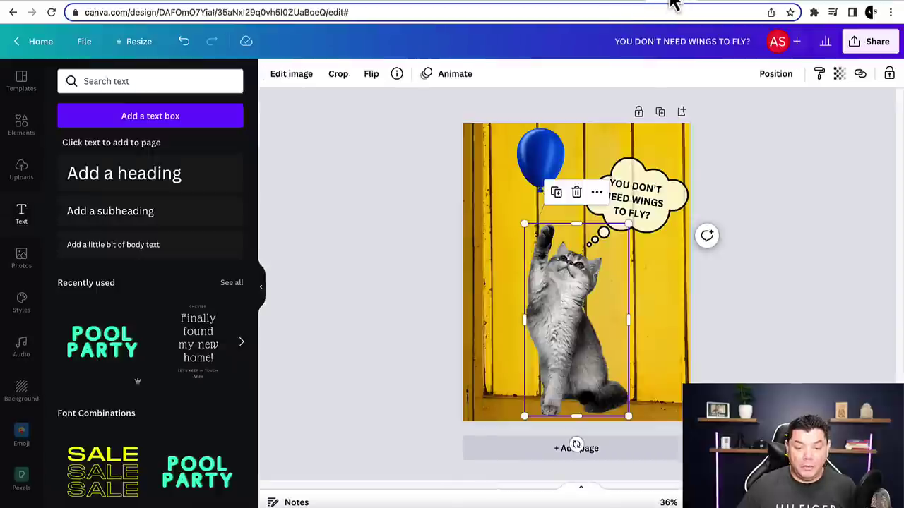
- Deselect the cat image on the balloon-cat poster
click(737, 205)
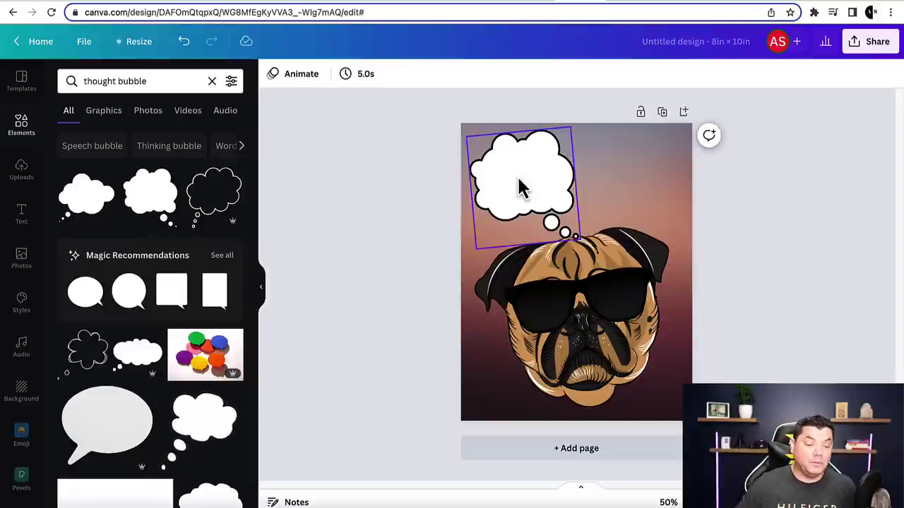
- Add a heading text box and move it onto the pug's thought bubble
click(21, 226)
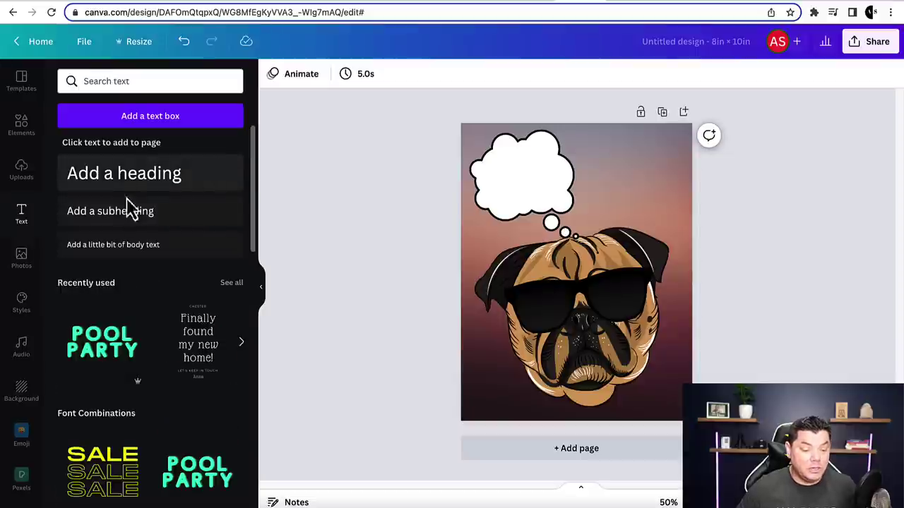
scroll(113, 337, down, 6)
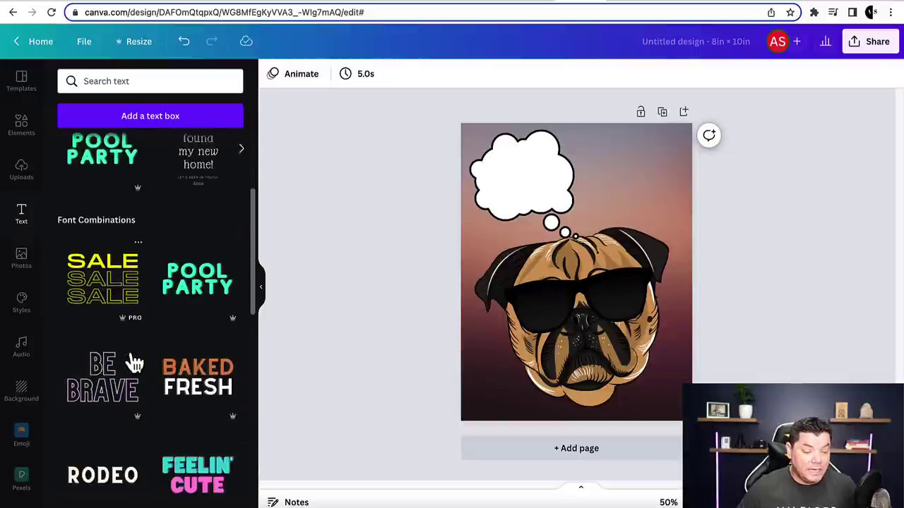
scroll(113, 331, up, 7)
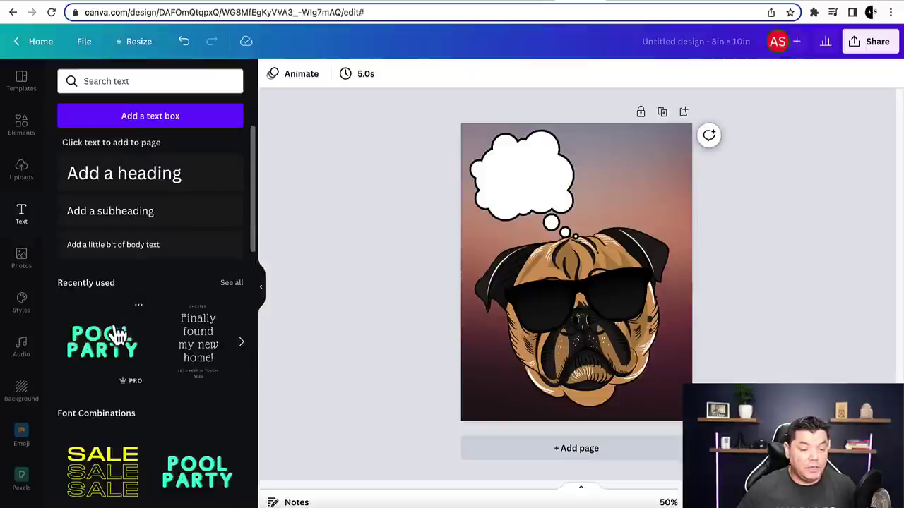
click(118, 185)
click(726, 283)
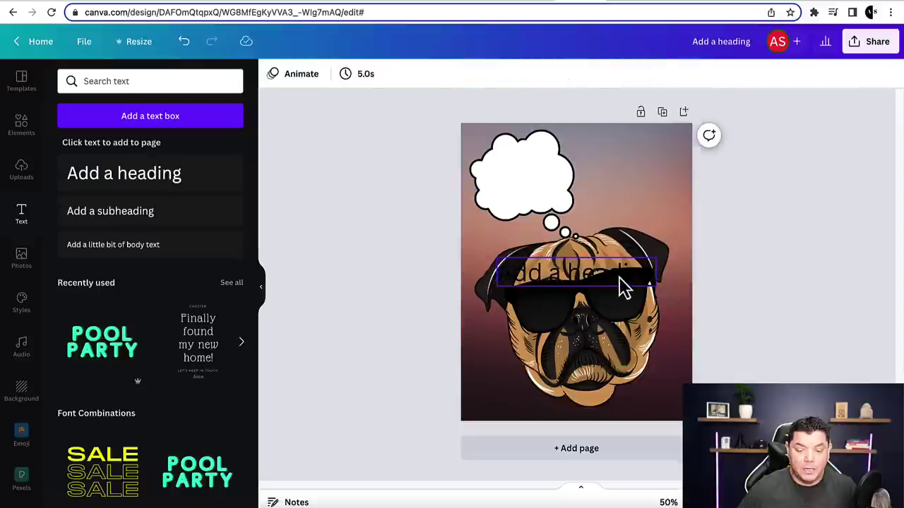
drag(621, 286, 599, 191)
- Edit the heading to 'ARE WE GOING OUT TONIGHT?', make it bold and shrink it to fit the bubble
double_click(557, 200)
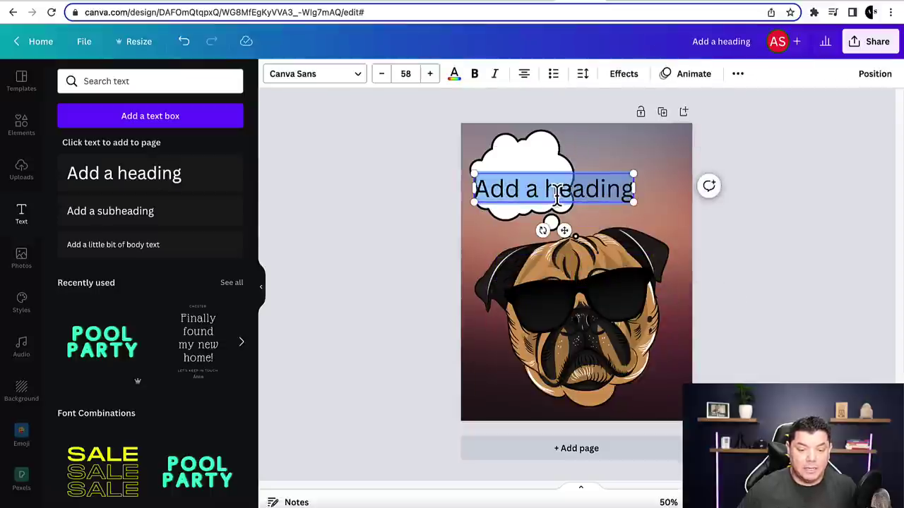
click(475, 75)
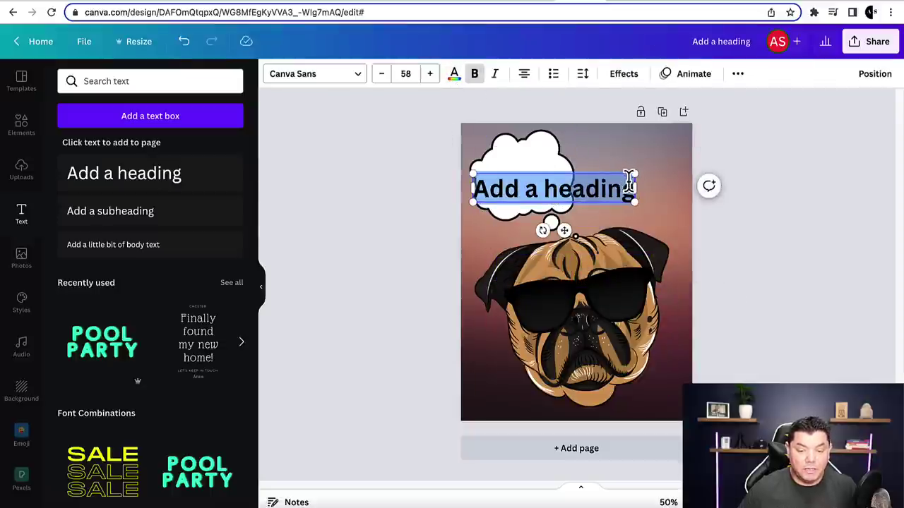
drag(636, 173, 541, 176)
click(716, 233)
click(534, 206)
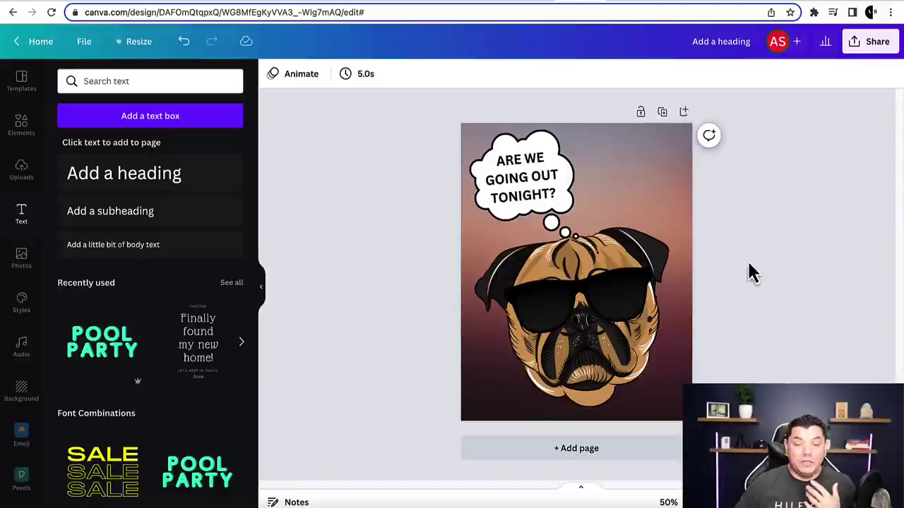
click(488, 4)
click(477, 3)
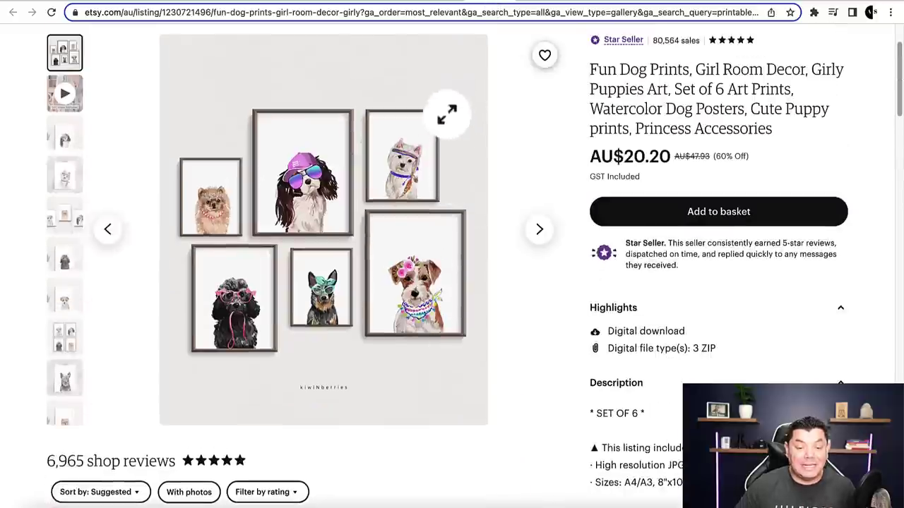
click(438, 4)
scroll(396, 183, up, 3)
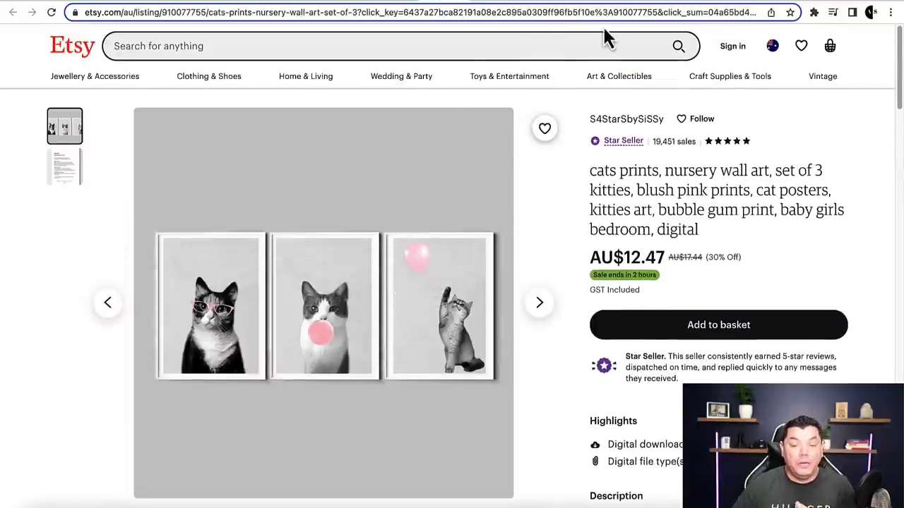
click(578, 4)
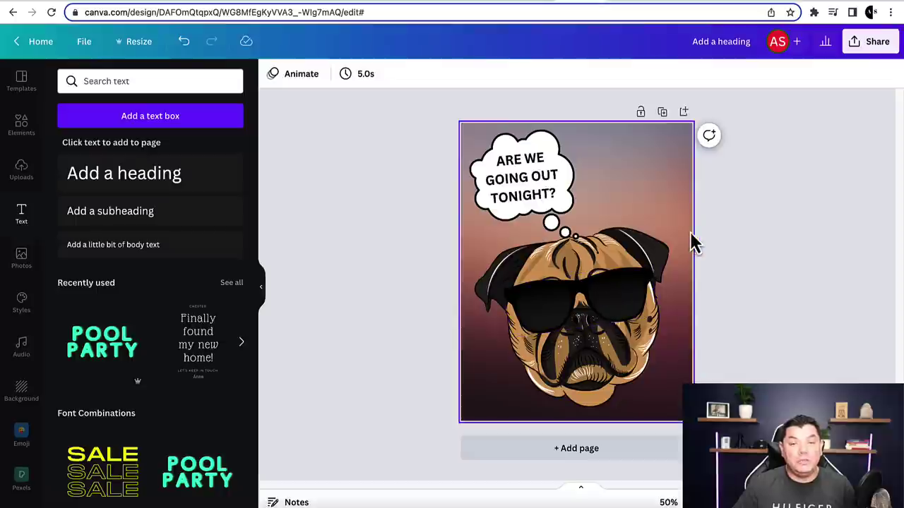
- Open Share and choose Download for the pug poster
click(862, 50)
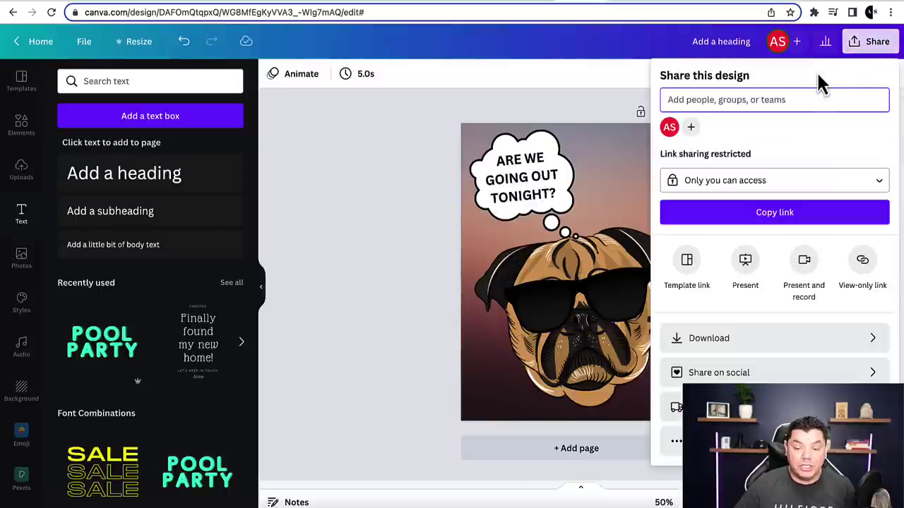
click(716, 344)
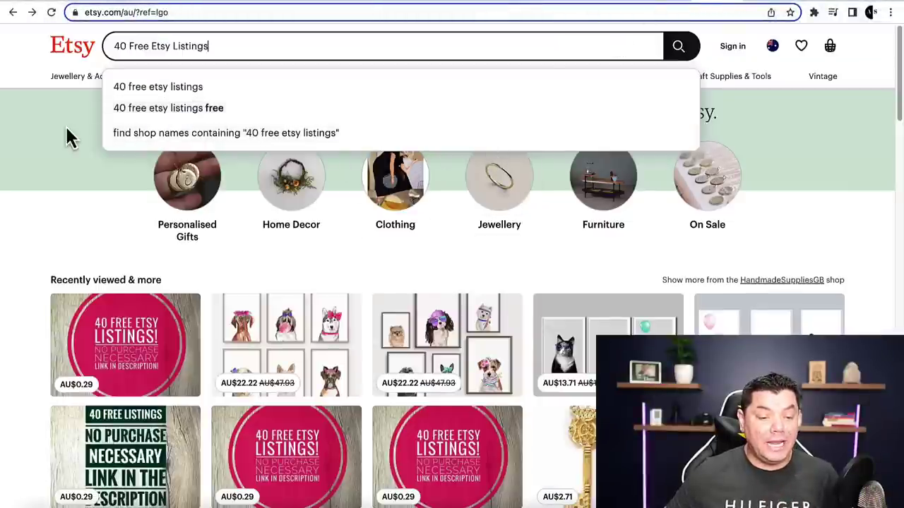
- Correct the Etsy search query to '40 Free Etsy Listings' and run the search
click(67, 137)
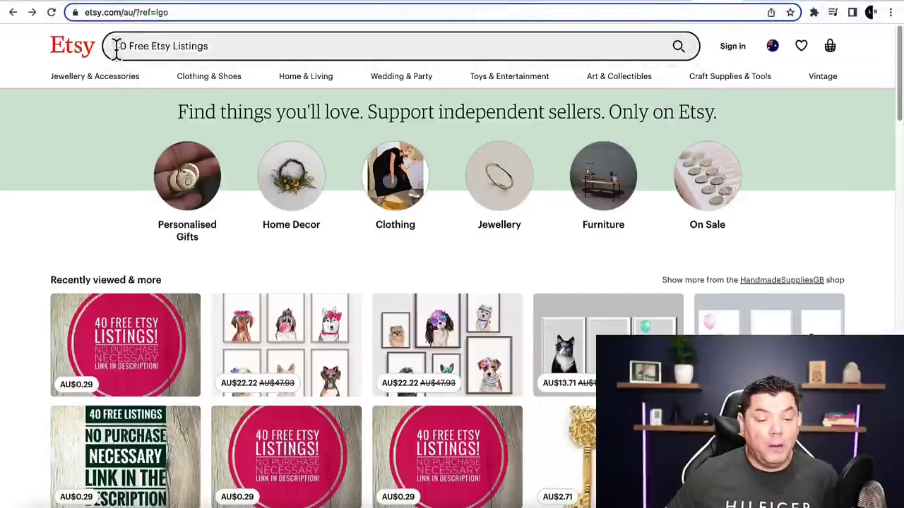
drag(205, 45, 121, 46)
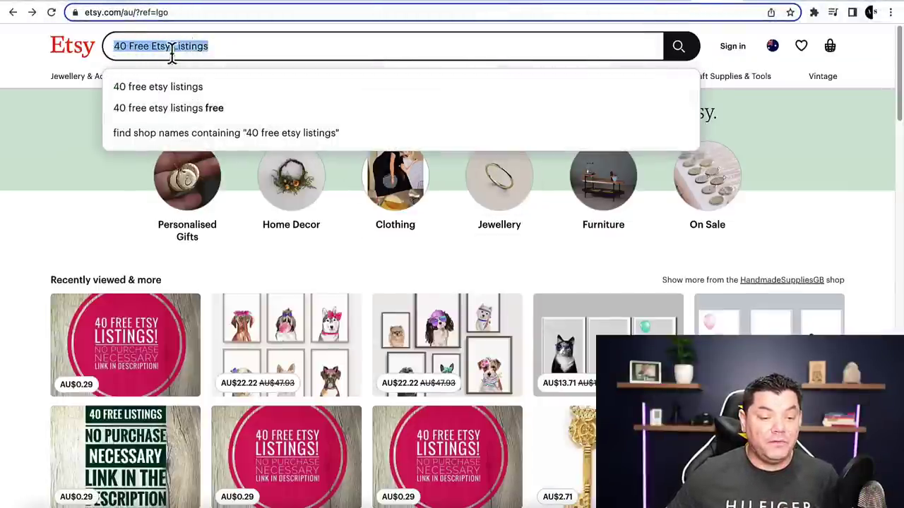
text(40 Free Etsy Listings)
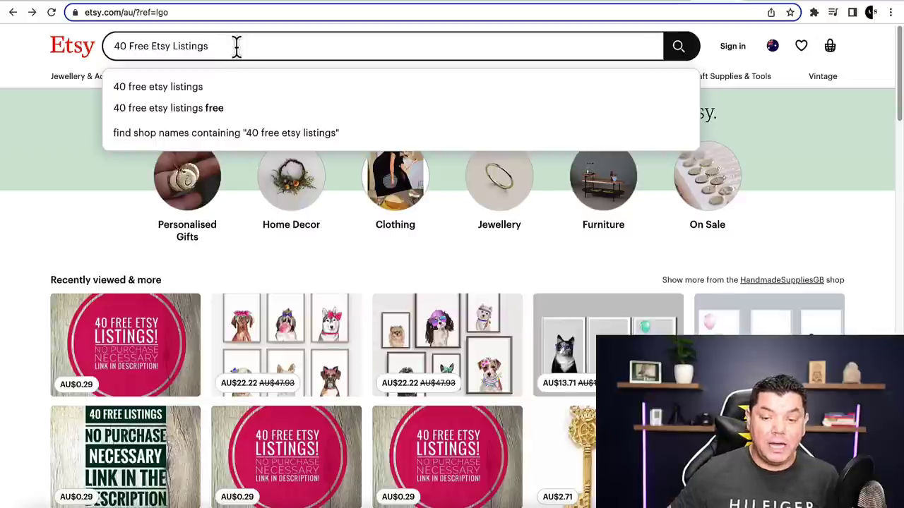
key(Return)
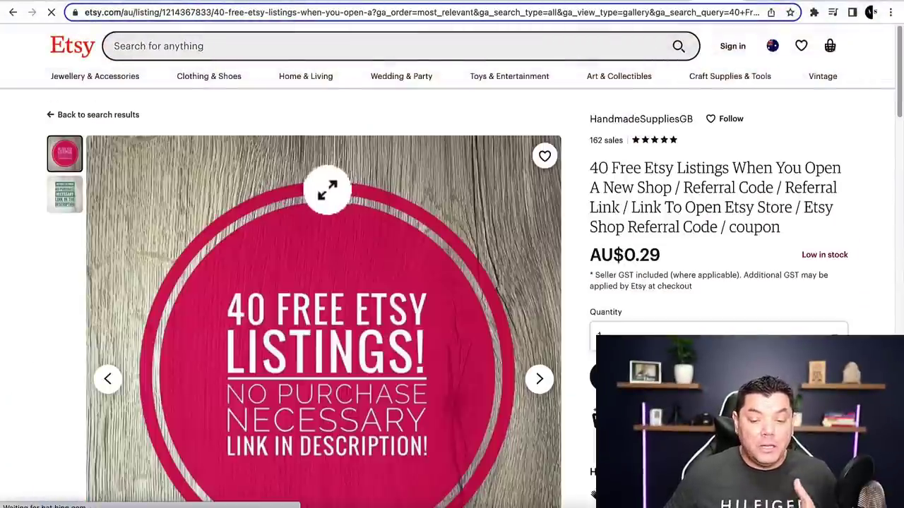
- Highlight the 40 free listing credits sentence in the description, then follow the etsy.me referral link
scroll(785, 243, down, 5)
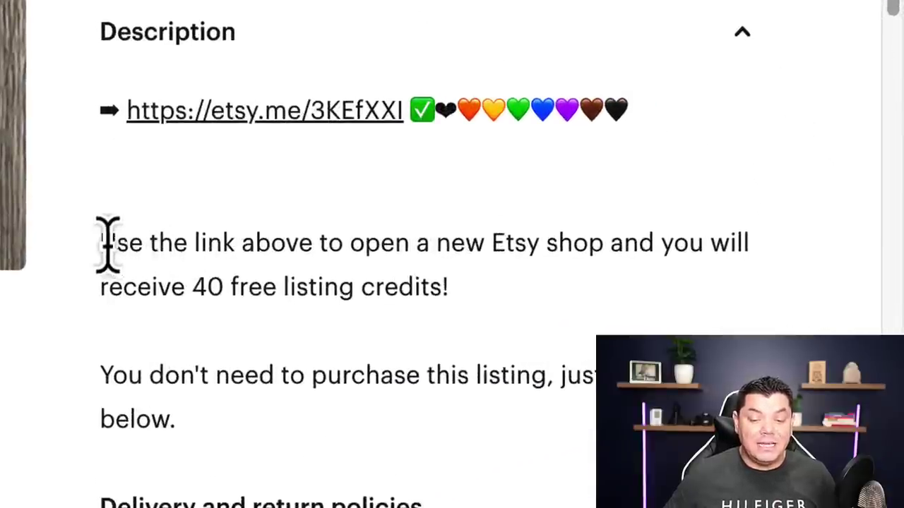
drag(107, 244, 727, 311)
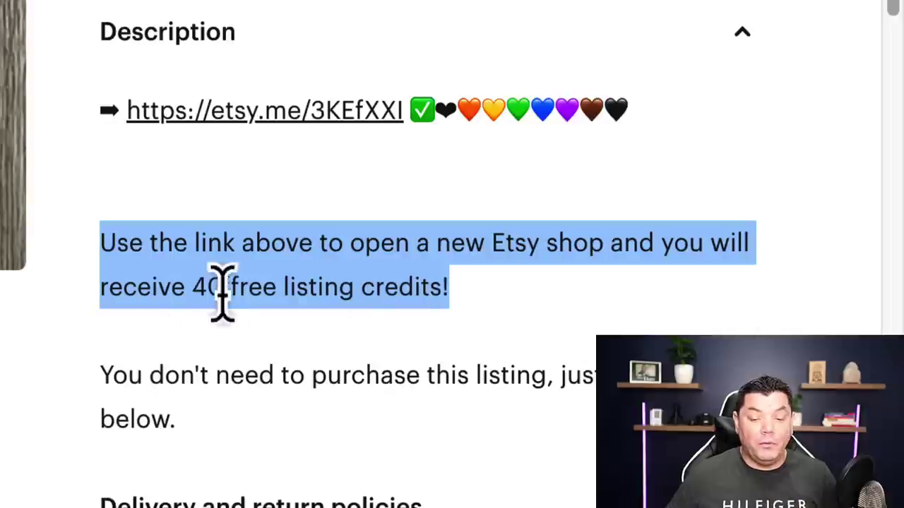
click(503, 311)
scroll(353, 275, up, 1)
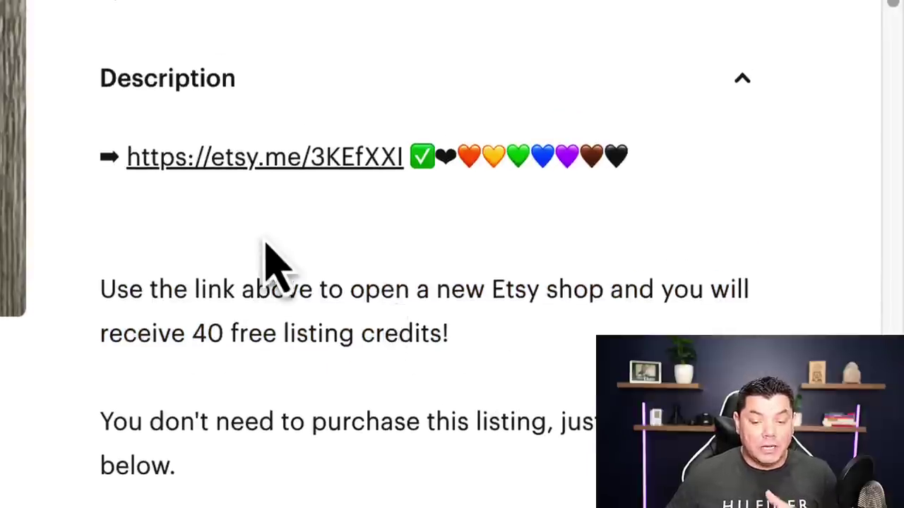
click(258, 162)
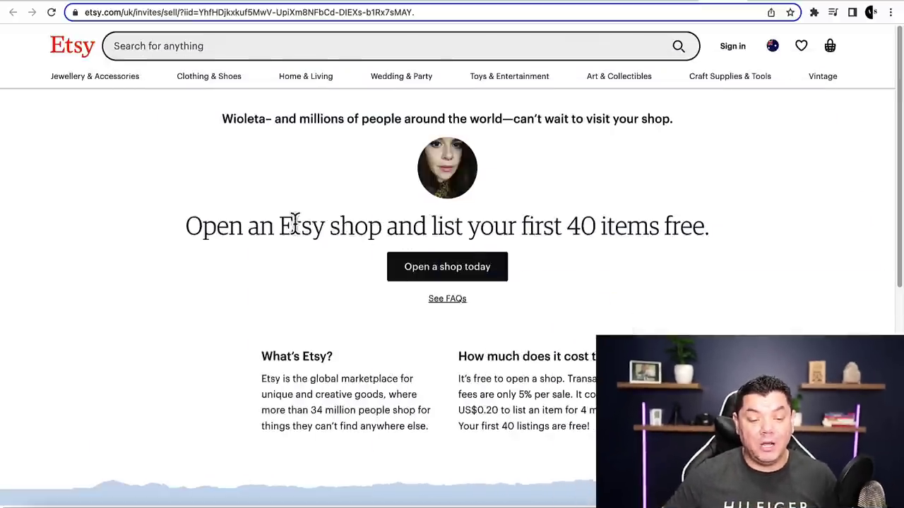
scroll(416, 295, down, 2)
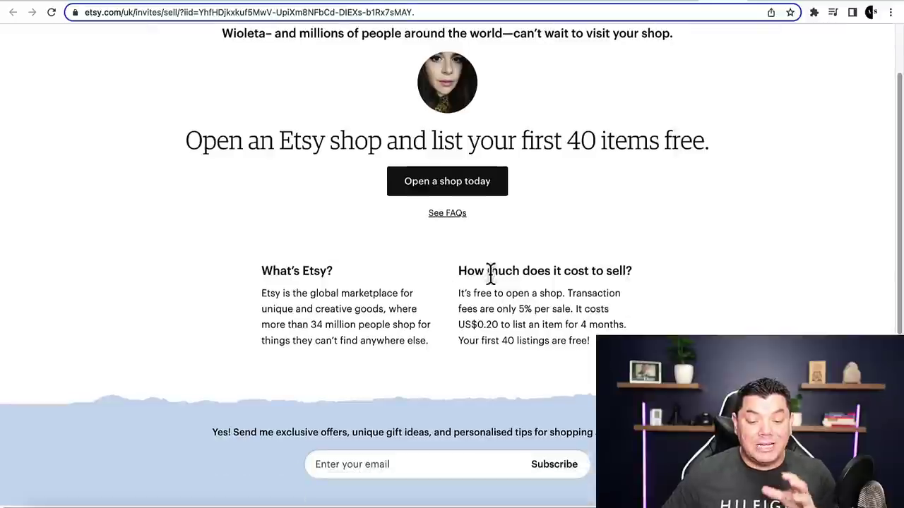
click(679, 292)
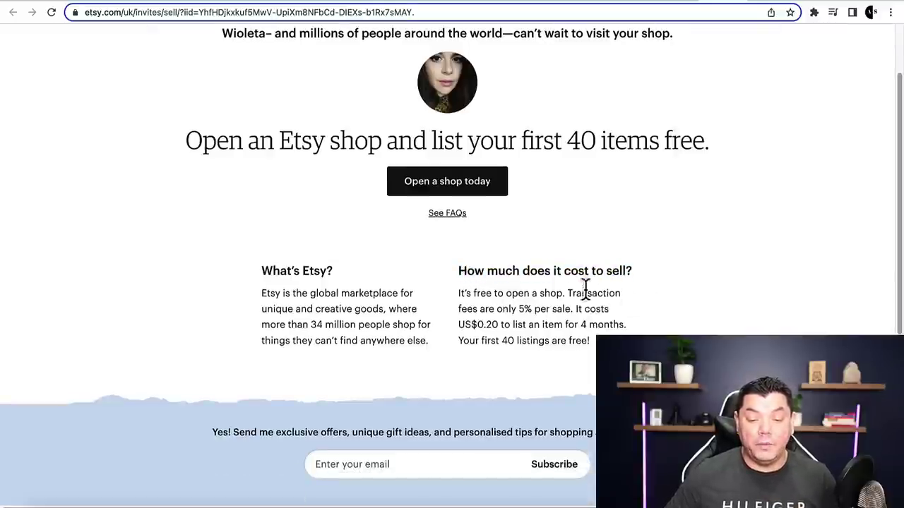
drag(458, 295, 554, 295)
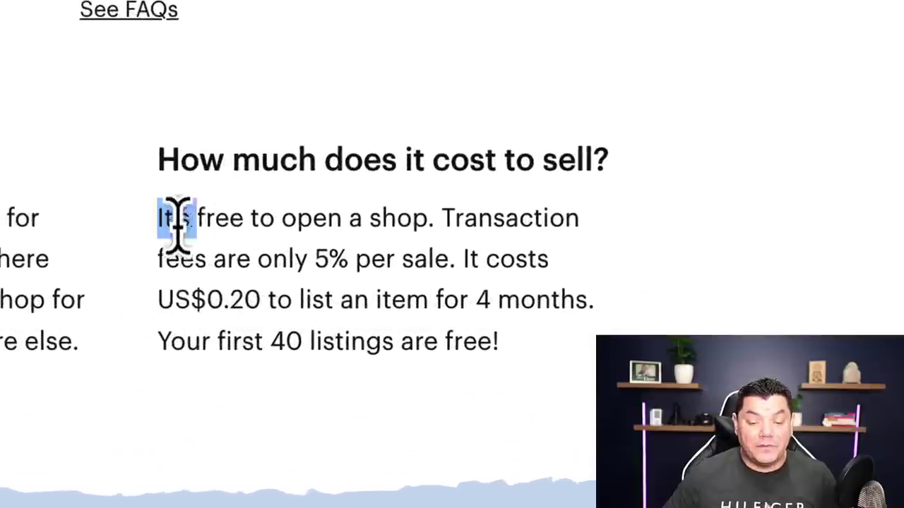
drag(406, 226, 655, 270)
click(660, 275)
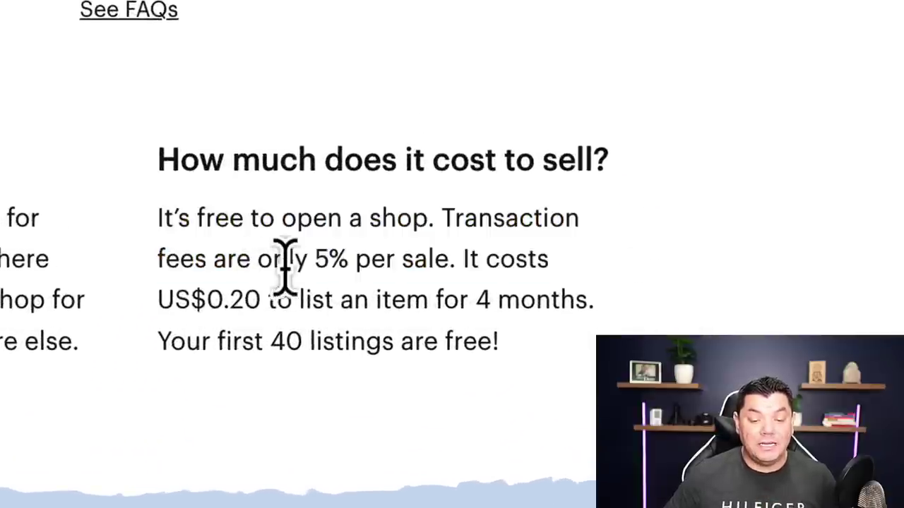
drag(309, 260, 656, 278)
click(656, 278)
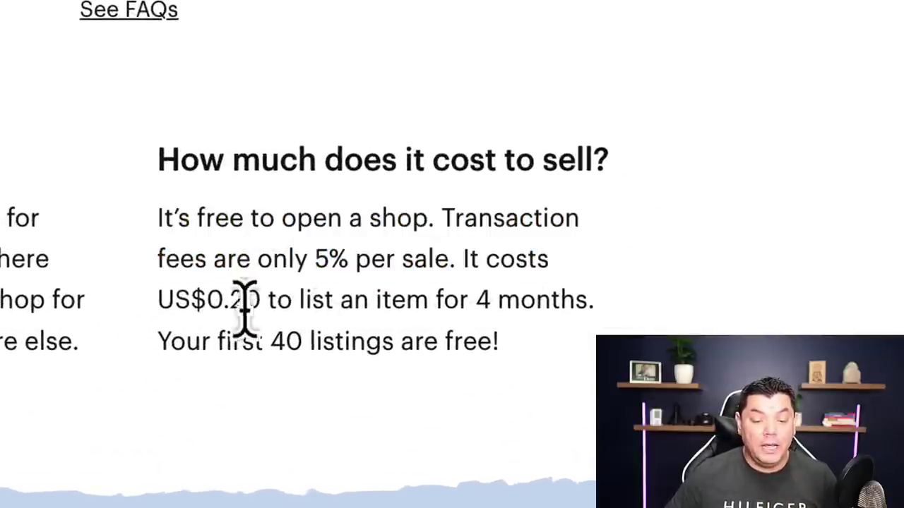
drag(158, 300, 635, 330)
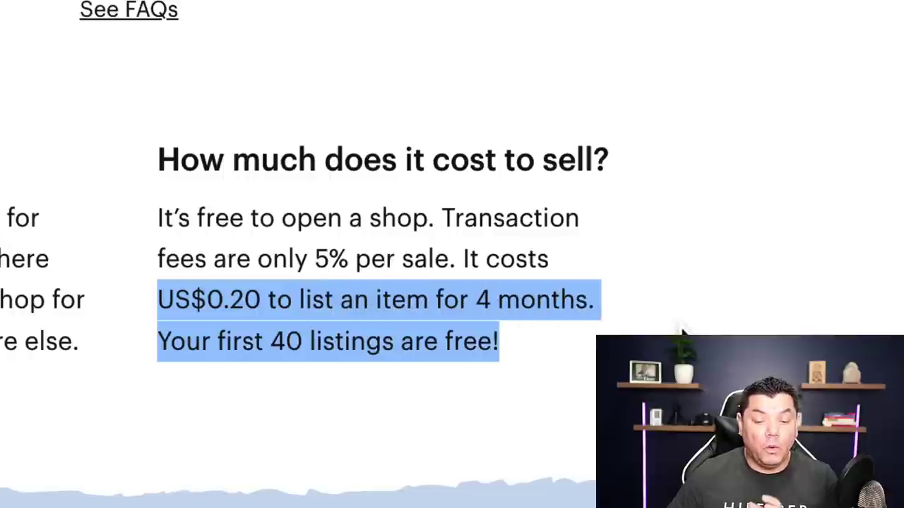
click(568, 375)
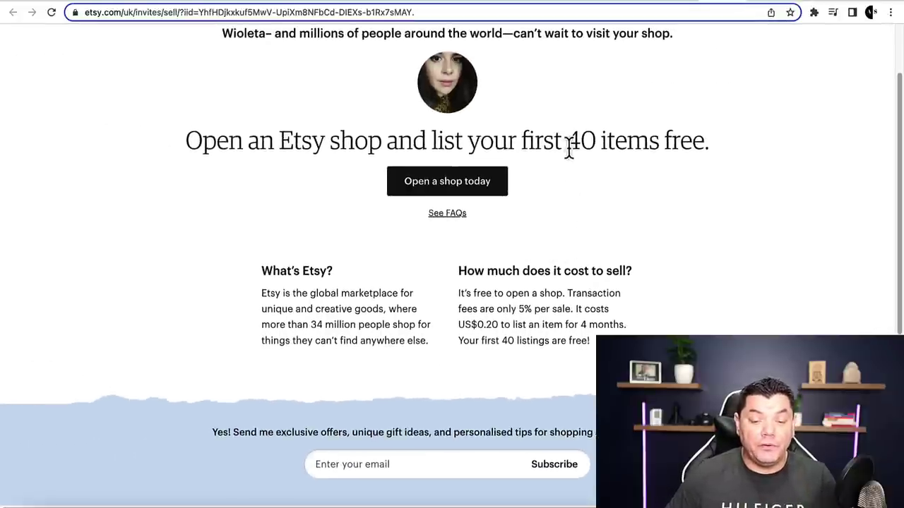
drag(569, 148, 705, 139)
click(747, 168)
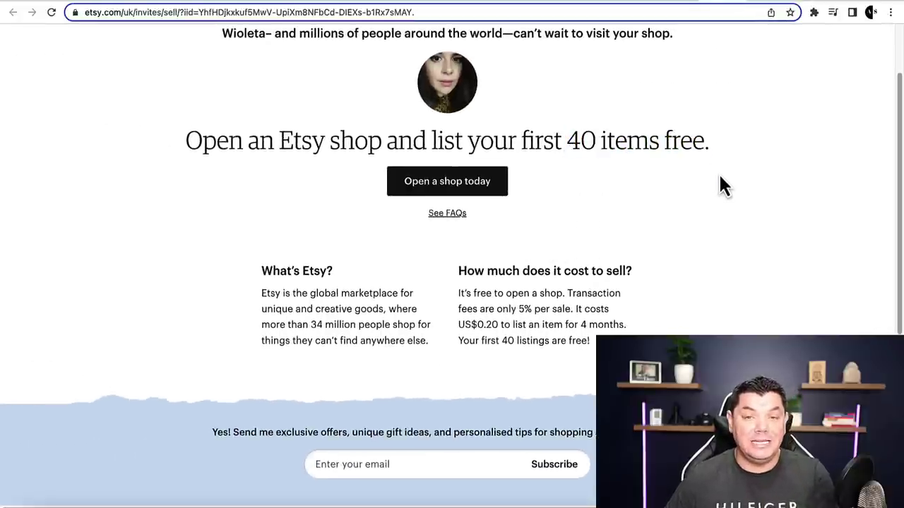